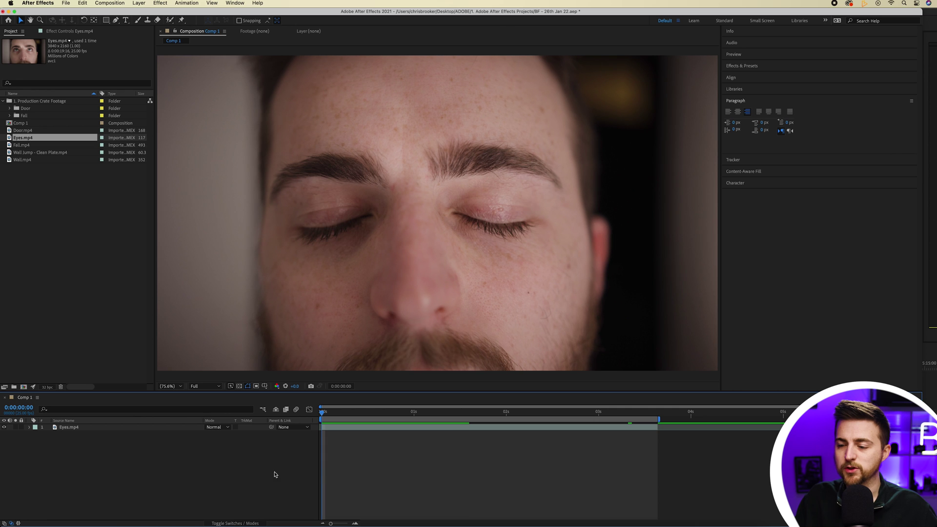
- Add two null object layers to the composition
left_click(139, 2)
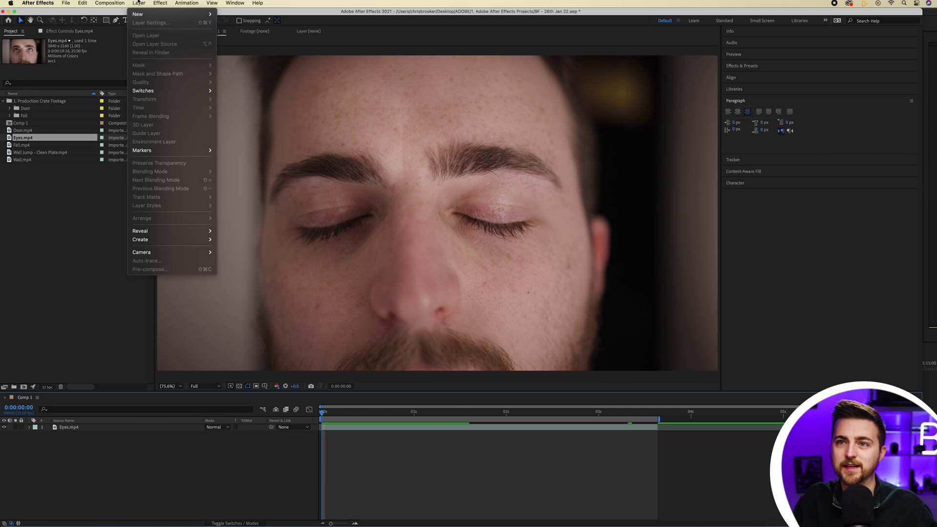
left_click(198, 7)
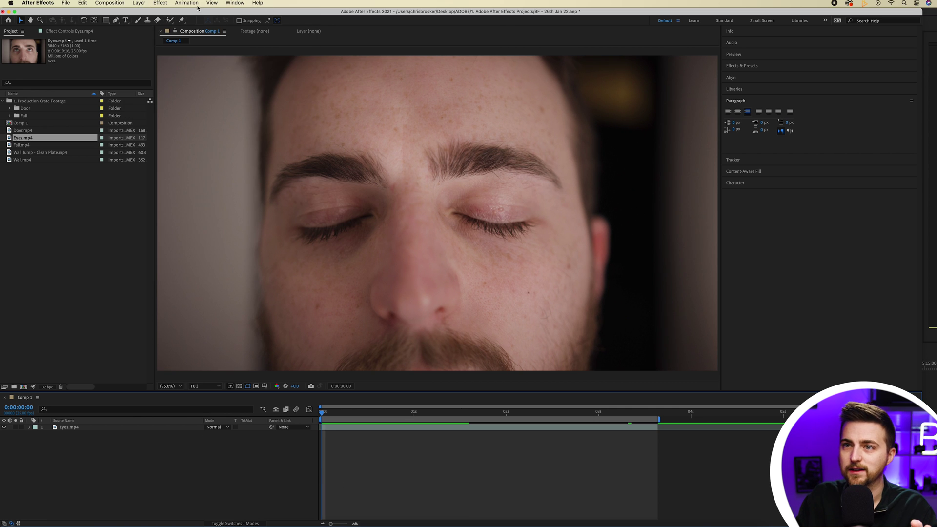
left_click(140, 3)
mouse_move(146, 14)
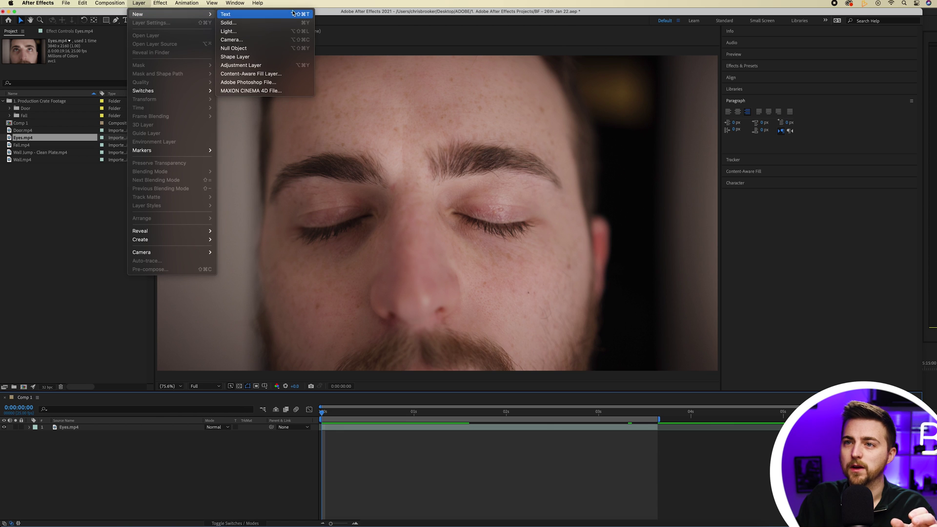
left_click(243, 48)
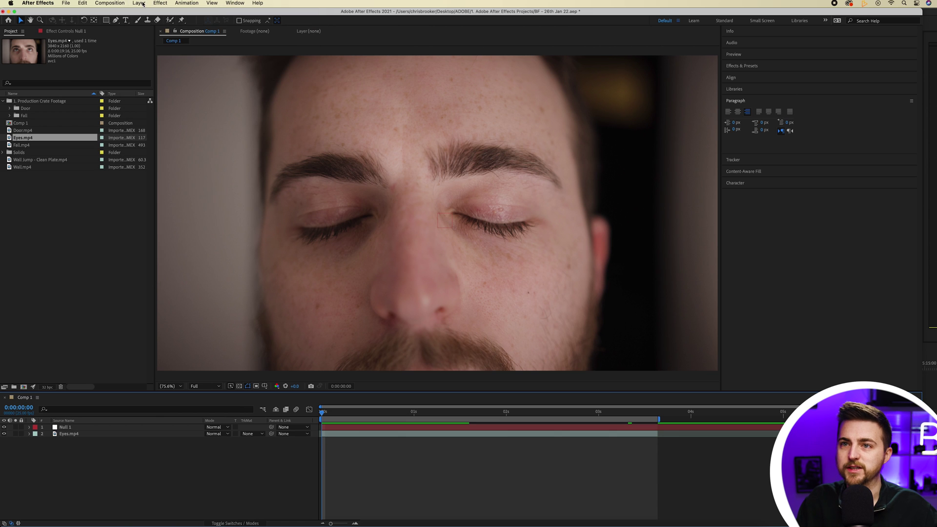
left_click(140, 3)
mouse_move(141, 14)
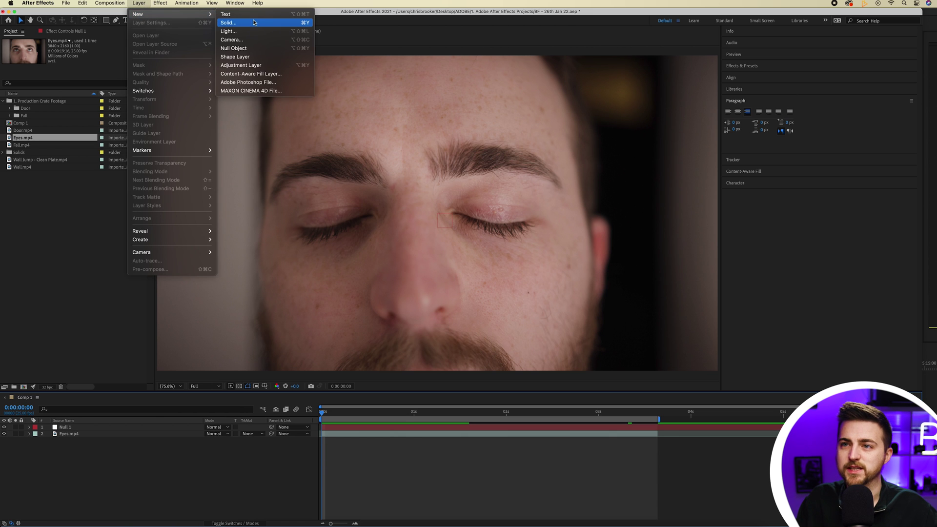
left_click(252, 49)
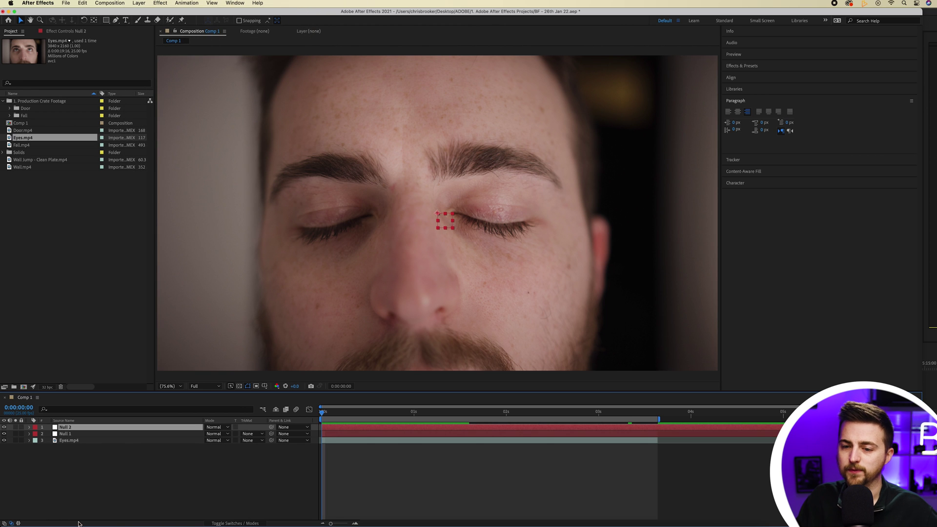
- Start a motion track on the Eyes.mp4 layer at 0:00:01:11, using the Transform track type
left_click(69, 440)
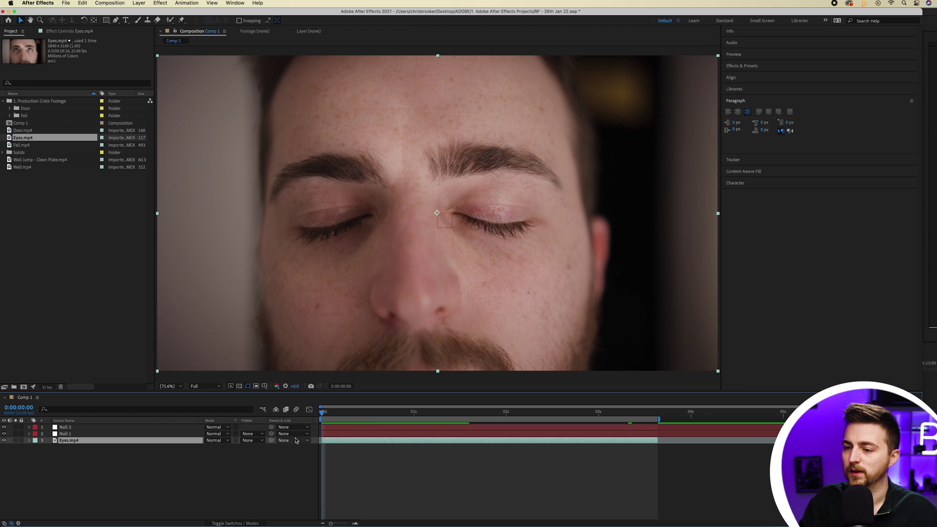
left_click_drag(345, 419, 454, 421)
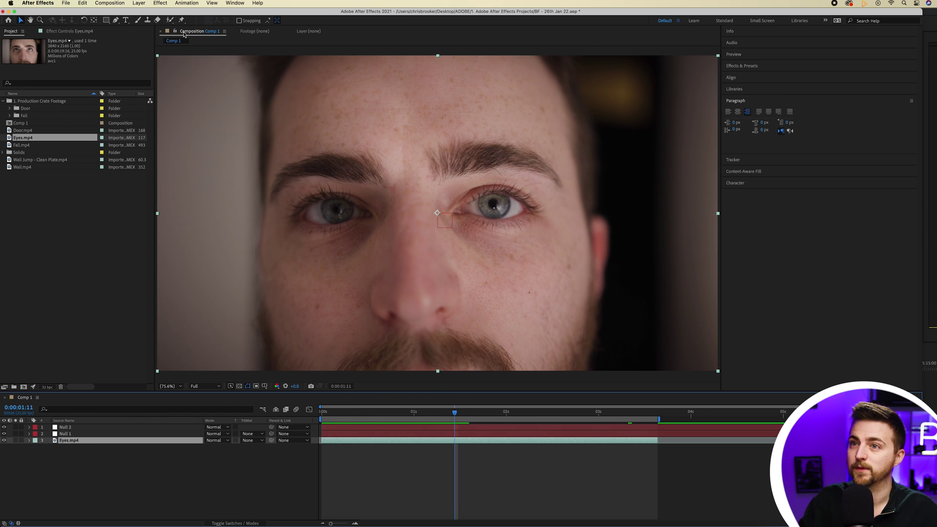
left_click(235, 4)
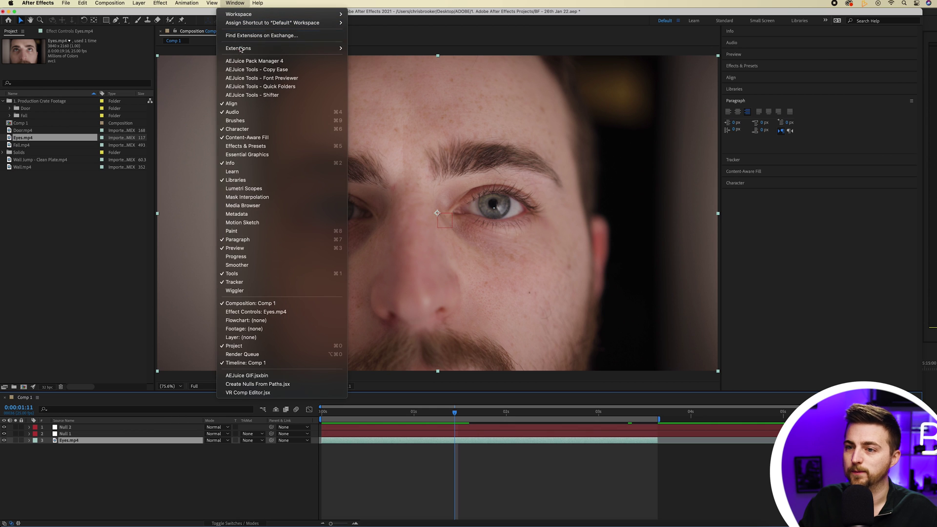
left_click(243, 283)
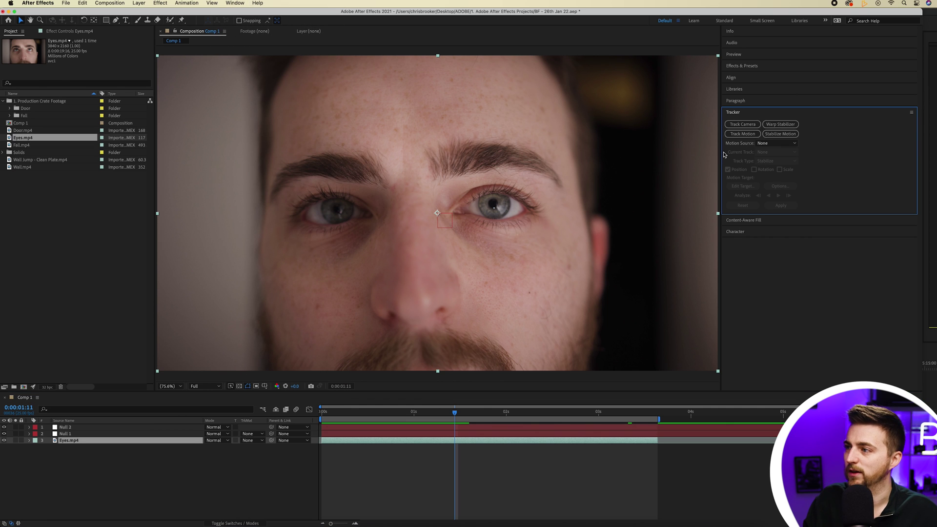
left_click(740, 134)
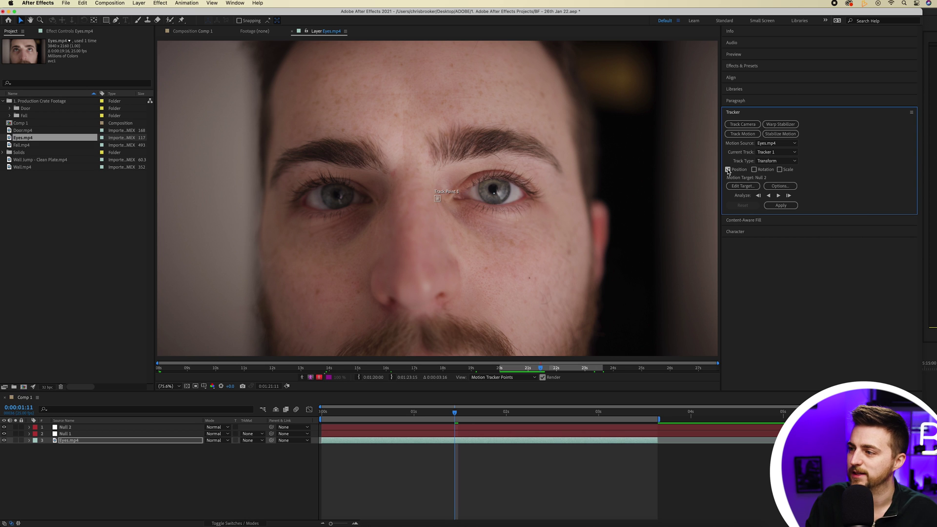
left_click(776, 161)
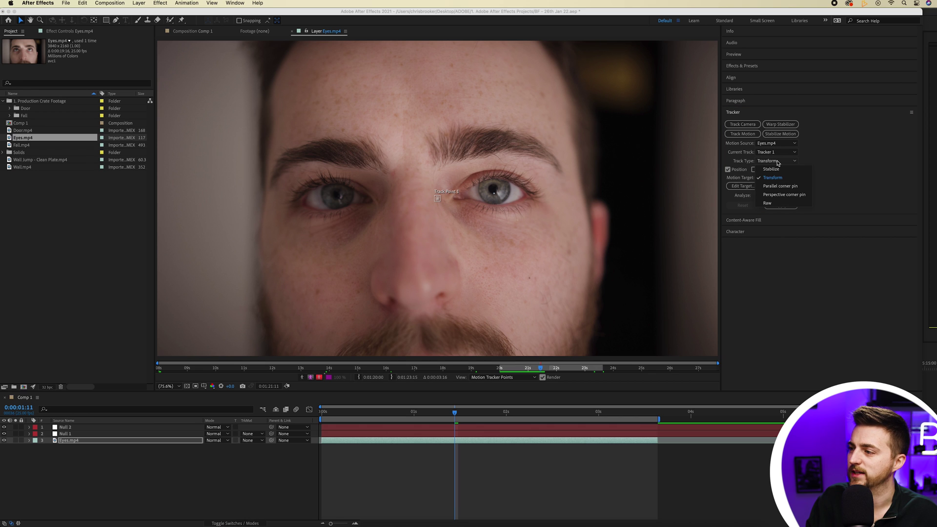
left_click(772, 177)
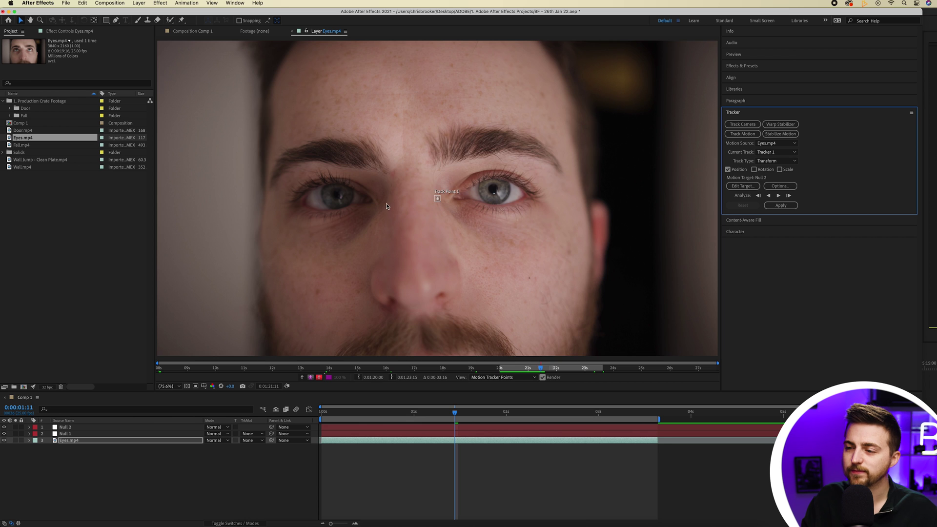
- Fit the track point around the light reflection in the subject's left pupil and analyze the motion forward
key("period")
key("period")
left_click_drag(351, 212, 309, 211)
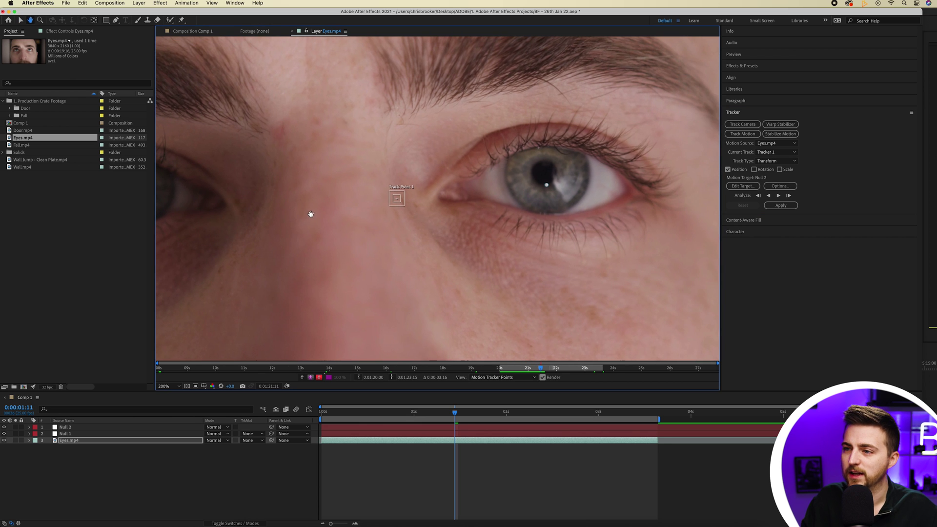
left_click_drag(399, 202, 549, 188)
scroll(561, 196, "up", 3)
left_click_drag(433, 210, 441, 217)
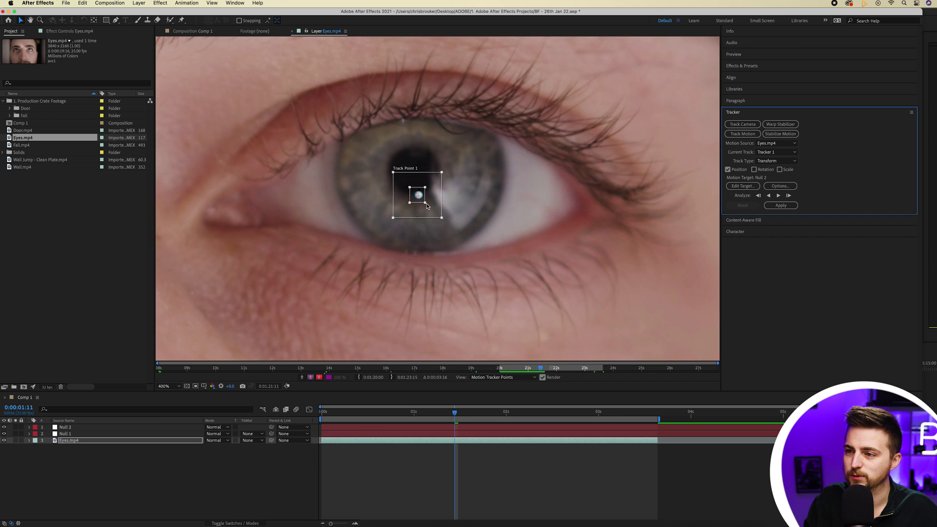
scroll(421, 200, "up", 1)
mouse_move(438, 205)
left_mouse_down()
mouse_move(433, 160)
mouse_move(451, 197)
left_mouse_up()
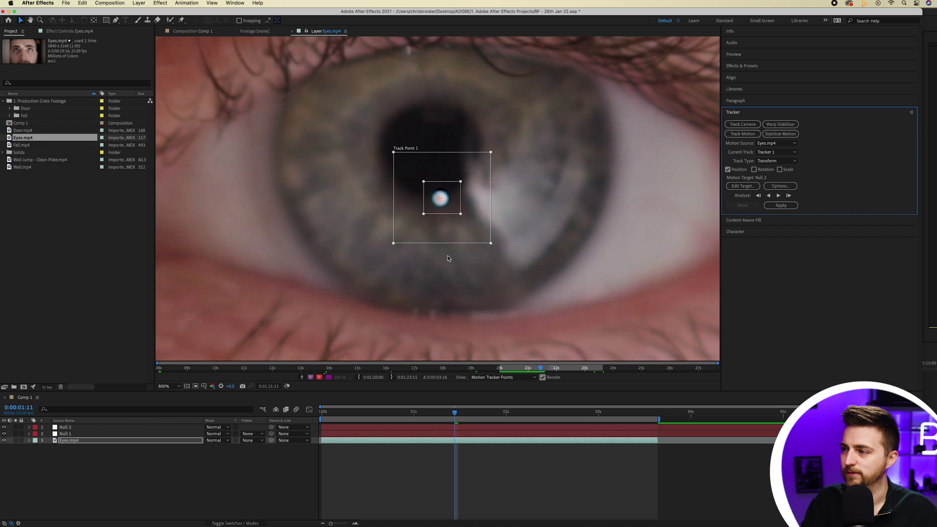
left_click(778, 196)
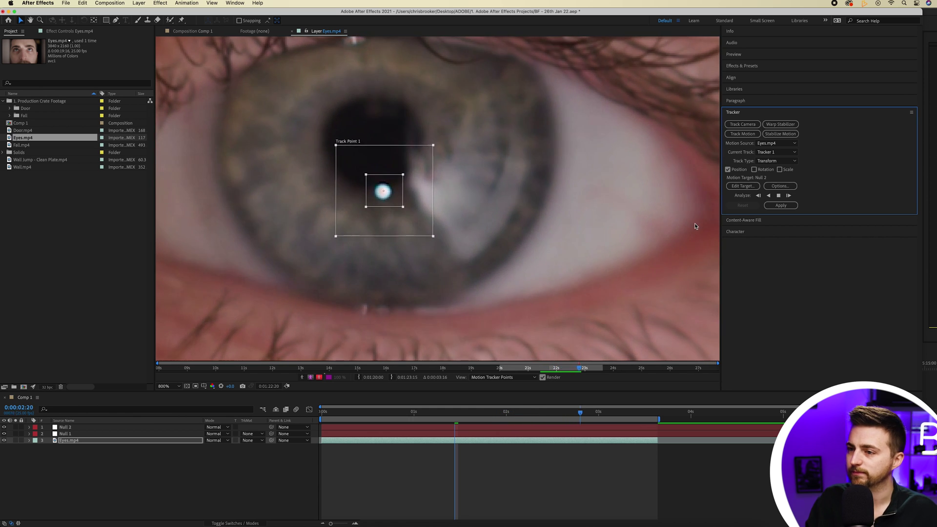
- Return to 0:00:01:11 and analyze the track backward one frame at a time to 0:00:00:16
left_click_drag(609, 412, 455, 412)
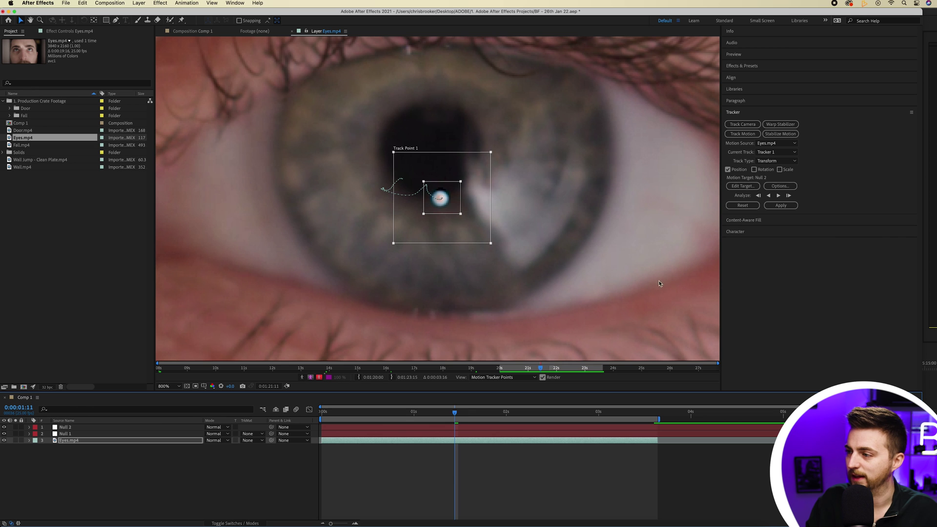
left_click(759, 196)
left_click(759, 196)
left_click(759, 196)
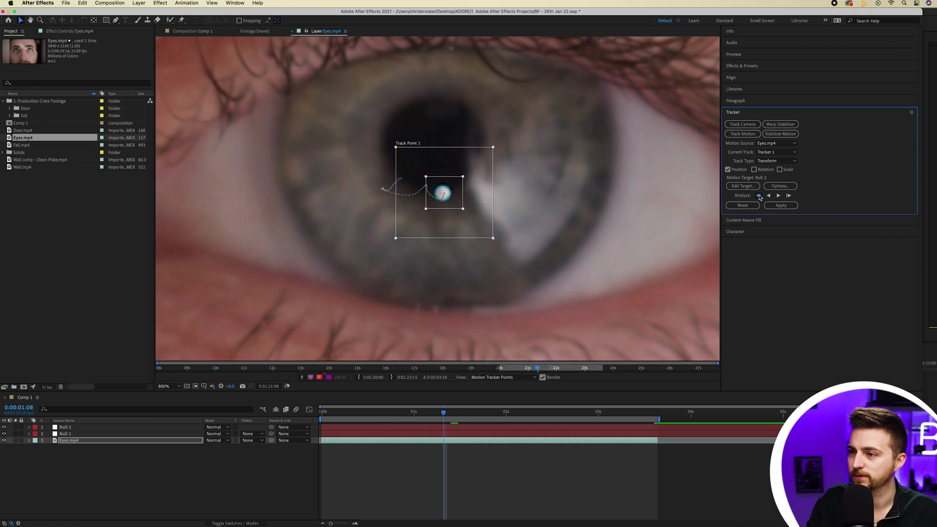
left_click(759, 196)
left_click(758, 196)
left_click(758, 195)
left_click(758, 196)
left_click(759, 195)
left_click(759, 195)
left_click(759, 195)
left_click(759, 195)
left_click(759, 196)
left_click(759, 195)
left_click(759, 196)
left_click(759, 196)
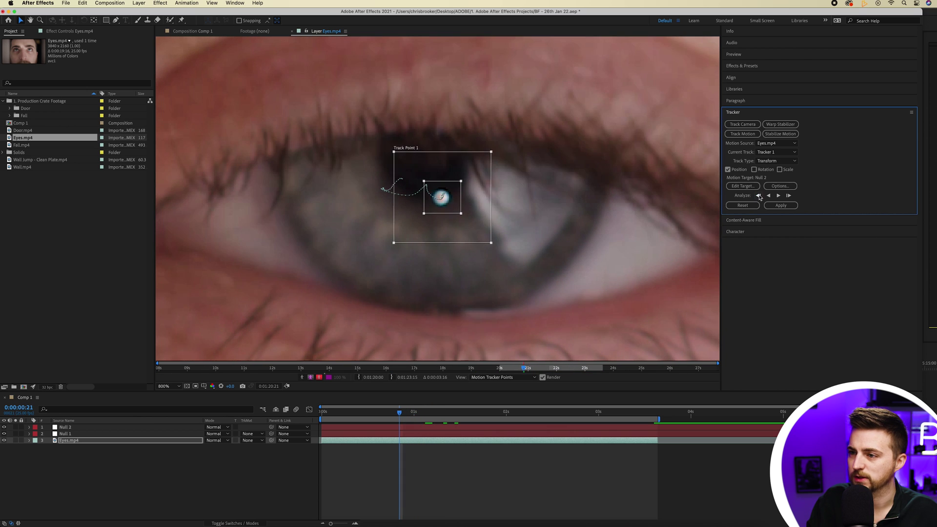
left_click(759, 195)
left_click(759, 195)
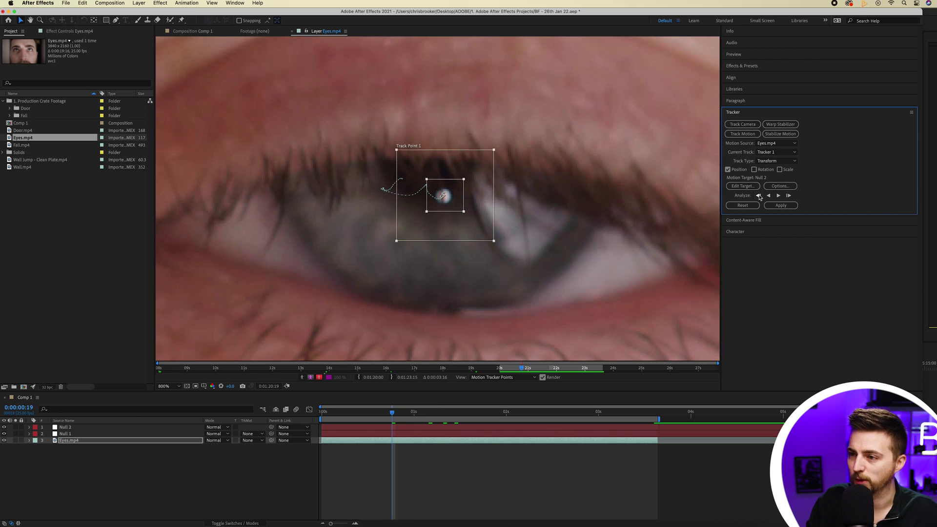
left_click(758, 195)
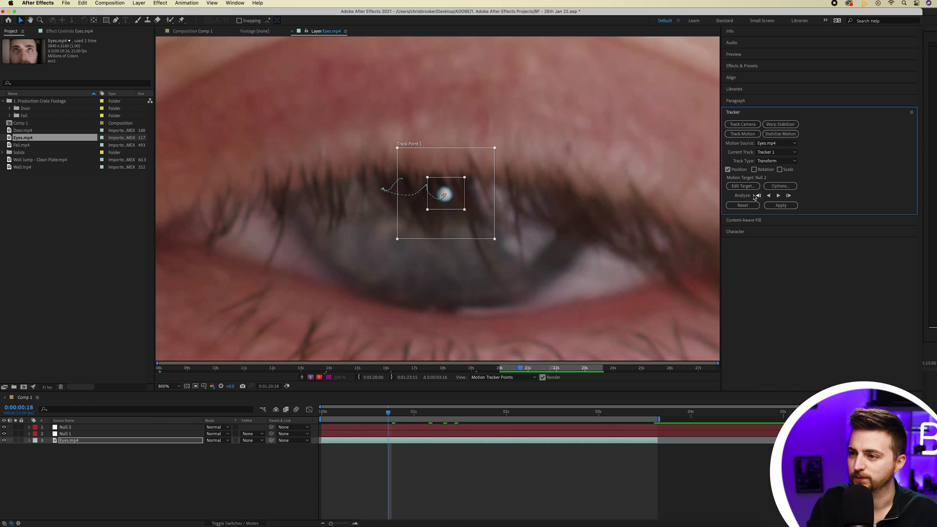
left_click(758, 196)
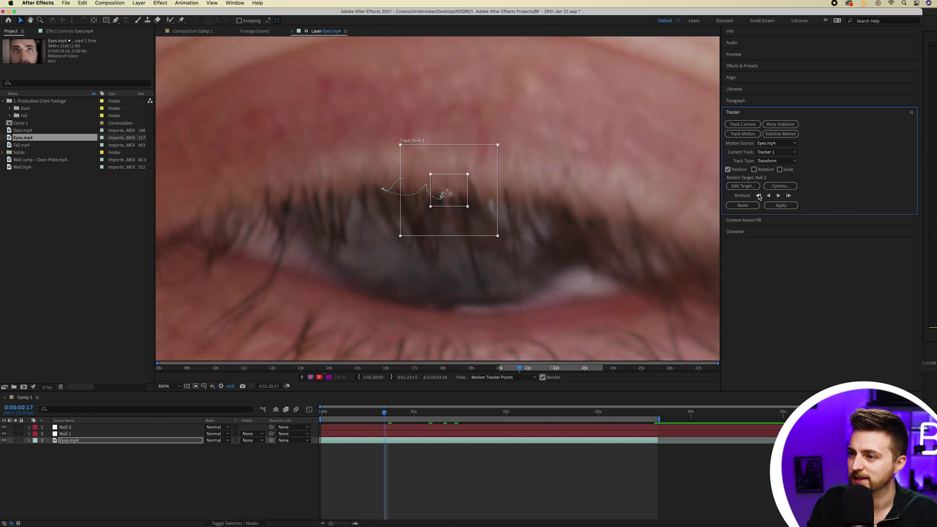
left_click(759, 196)
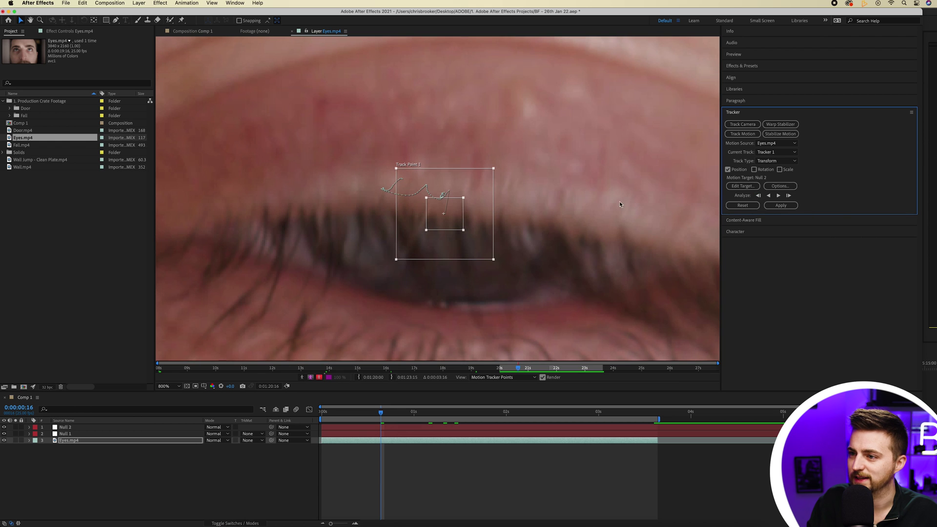
- Reposition the track point over the closing eyelid where the reflection was and continue analyzing backward to 0:00:00:13
left_click_drag(454, 224, 470, 194)
left_click(759, 196)
left_click(758, 196)
left_click(744, 206)
left_click(758, 195)
key("comma")
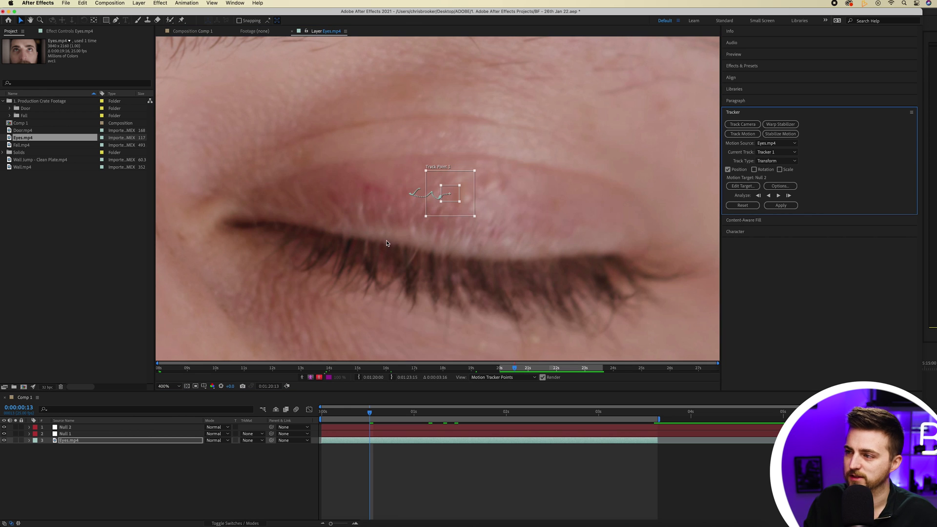
- Go to 0:00:01:12 and set Null 1 as the motion target of the track
left_click_drag(377, 416, 459, 411)
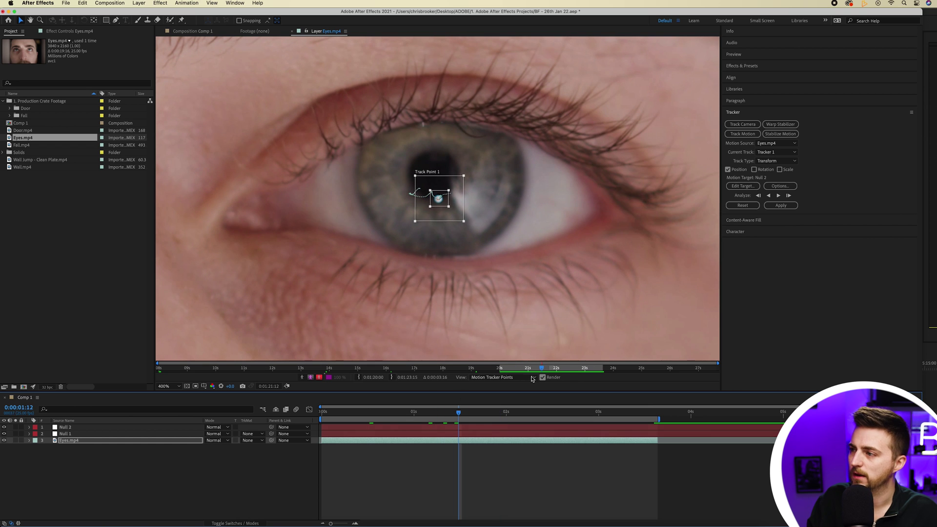
left_click(742, 186)
left_click(461, 262)
left_click(444, 278)
left_click(495, 295)
- Apply the tracking data to the X and Y dimensions and check Null 1 against the eye up to 0:00:02:02
left_click(779, 204)
left_click(776, 207)
left_click(772, 210)
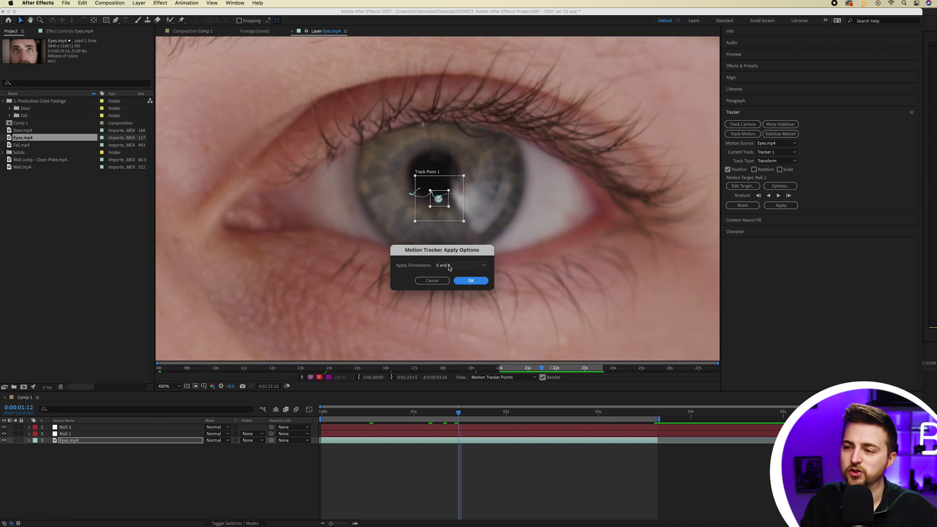
left_click(470, 281)
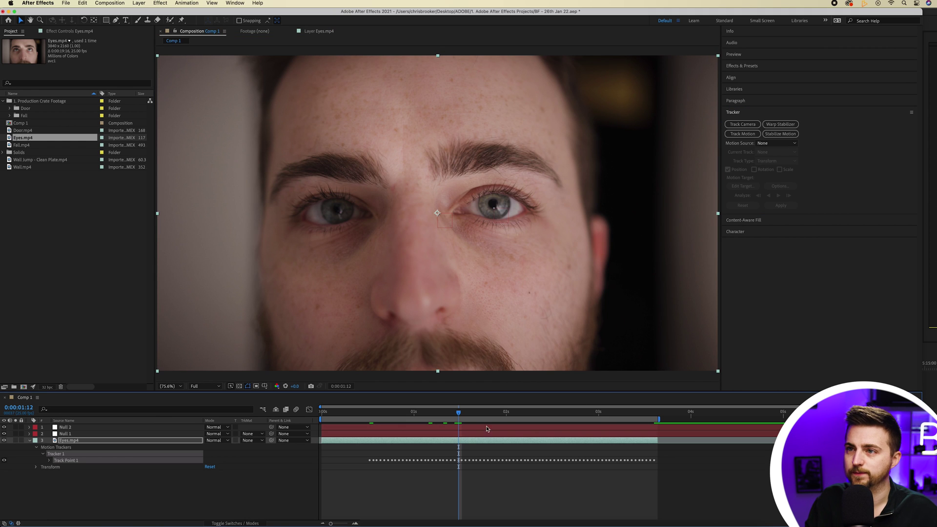
left_click(64, 433)
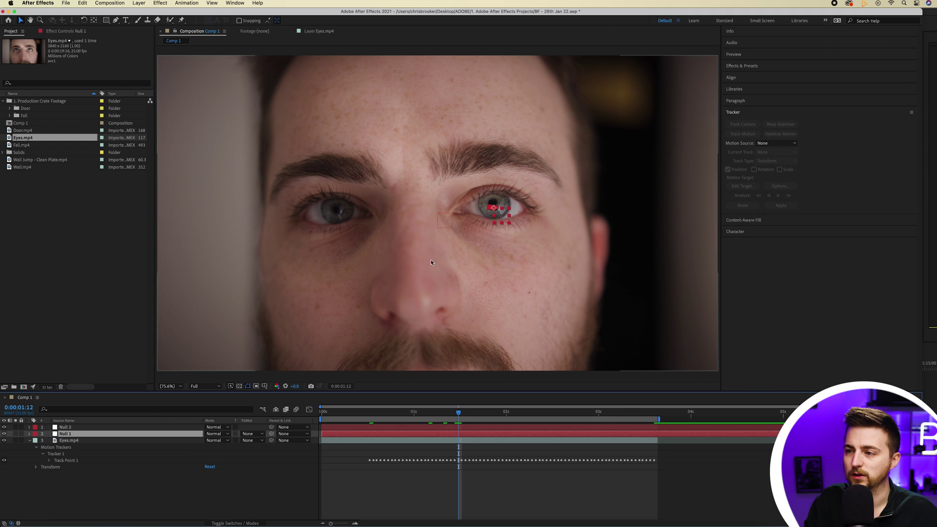
left_click_drag(458, 412, 514, 414)
- Create a 3840 × 2160 px solid layer in a near-black color
left_click(133, 4)
mouse_move(161, 15)
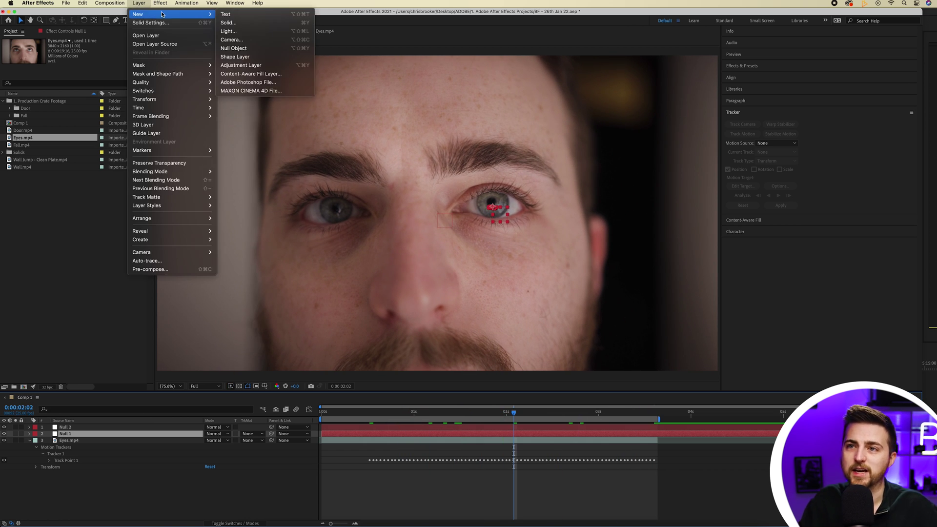
left_click(228, 22)
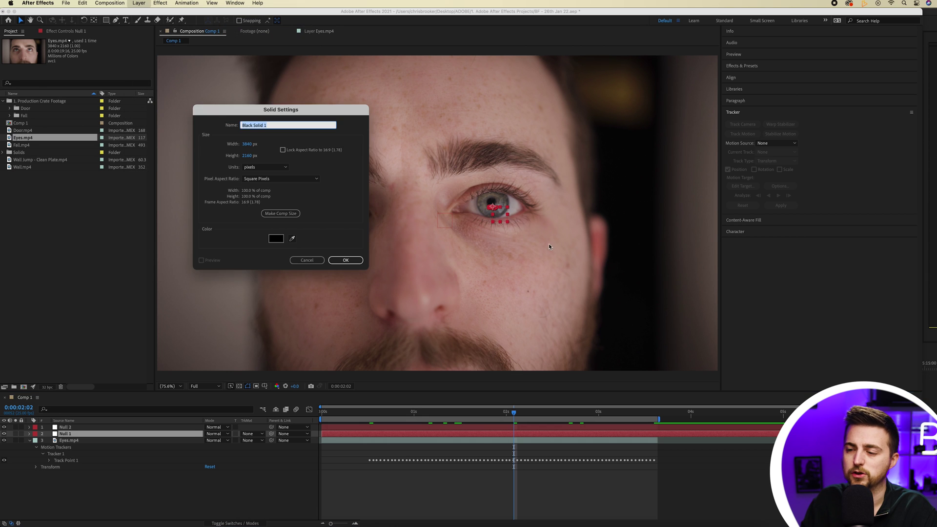
left_click(276, 238)
left_click_drag(400, 308, 345, 316)
left_click(513, 225)
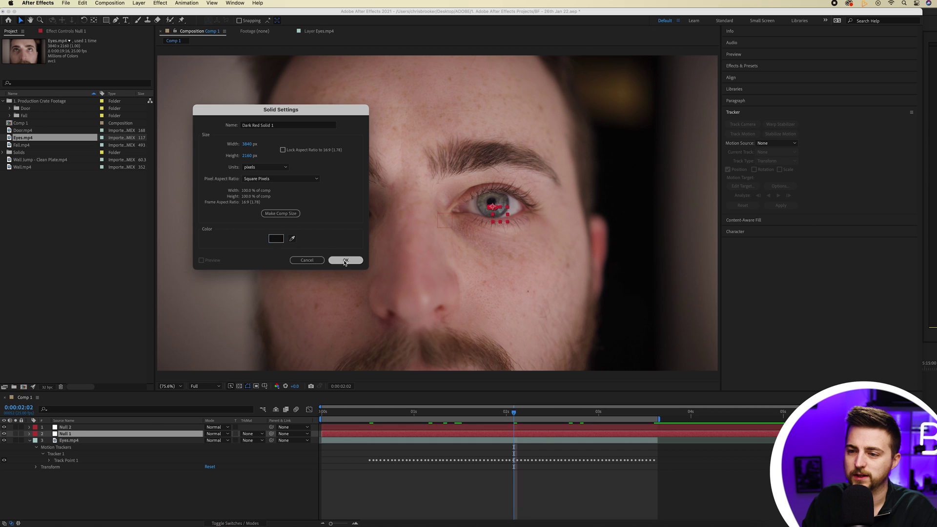
left_click(347, 260)
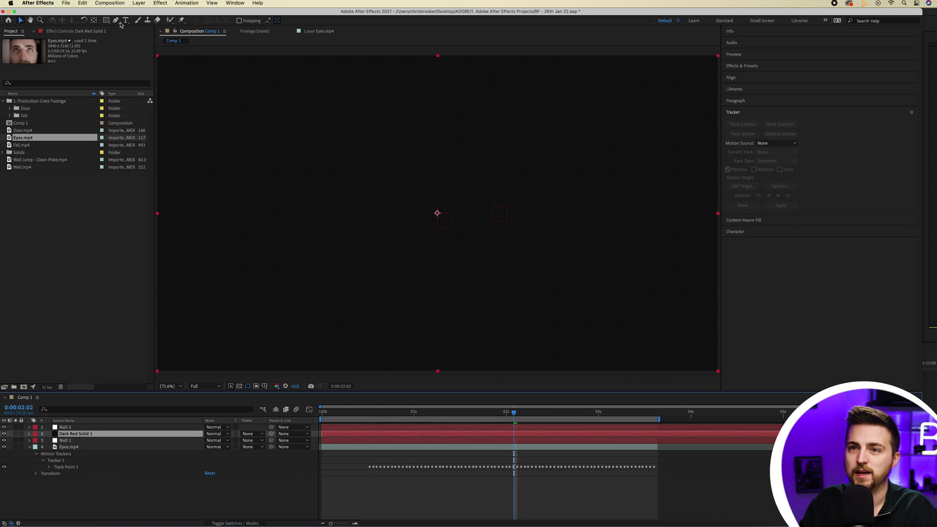
- Draw a small circular mask on the dark solid over the inner side of the tracked eye and parent the solid to Null 1
left_click_drag(107, 21, 122, 39)
left_click_drag(461, 177, 498, 215)
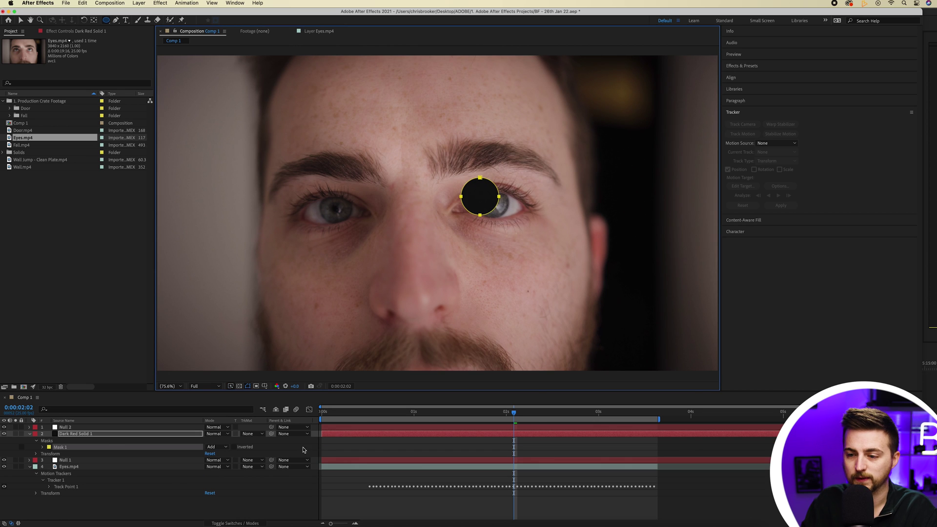
left_click(286, 434)
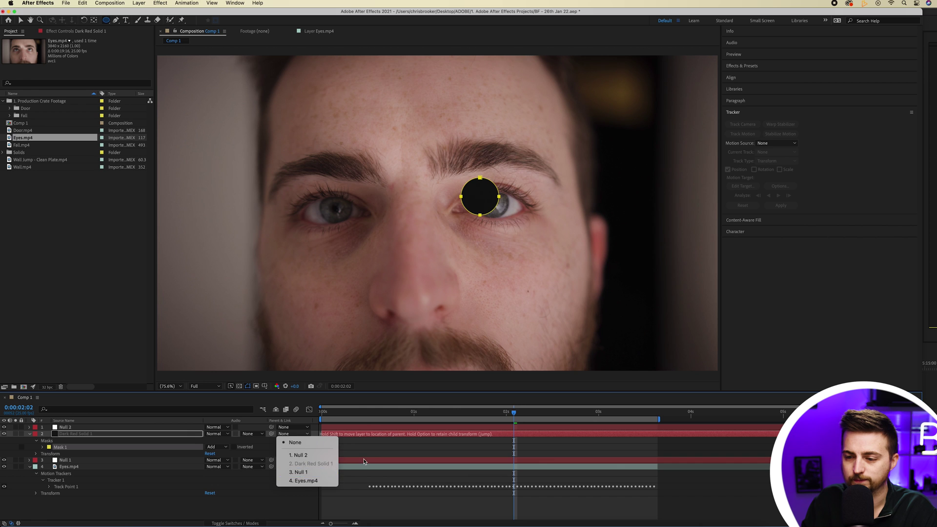
left_click(290, 430)
right_click(296, 421)
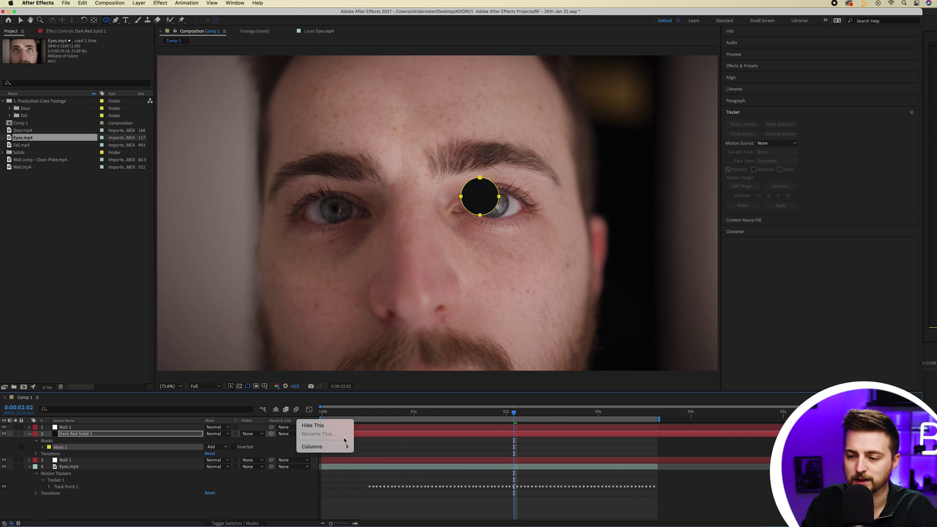
mouse_move(337, 447)
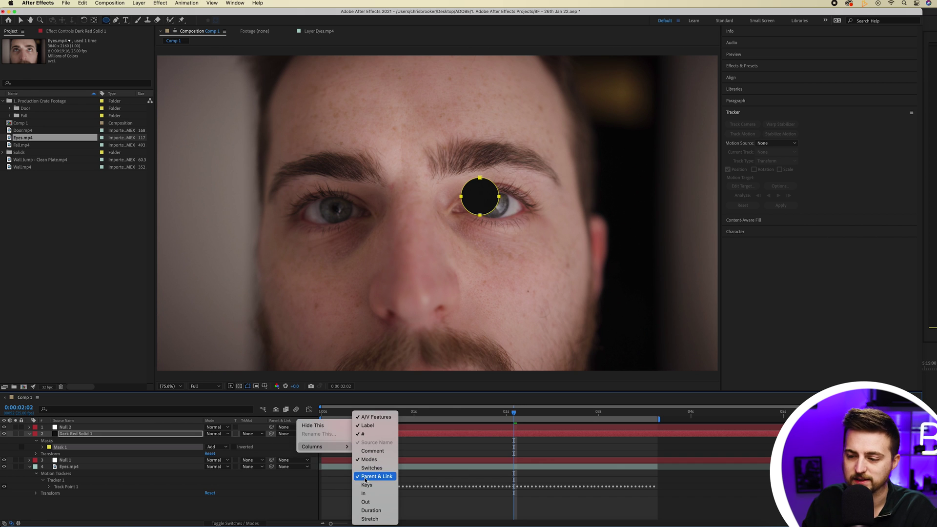
left_click(299, 507)
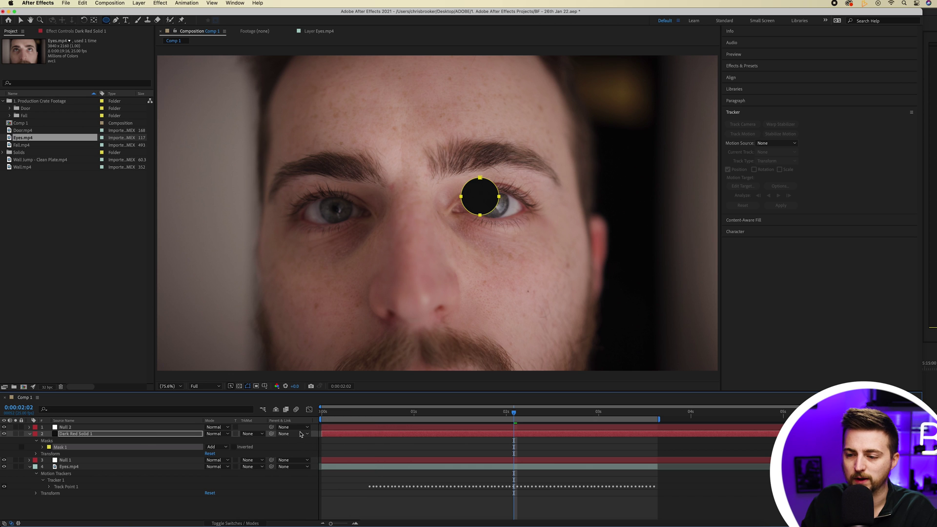
left_click(301, 434)
left_click(292, 470)
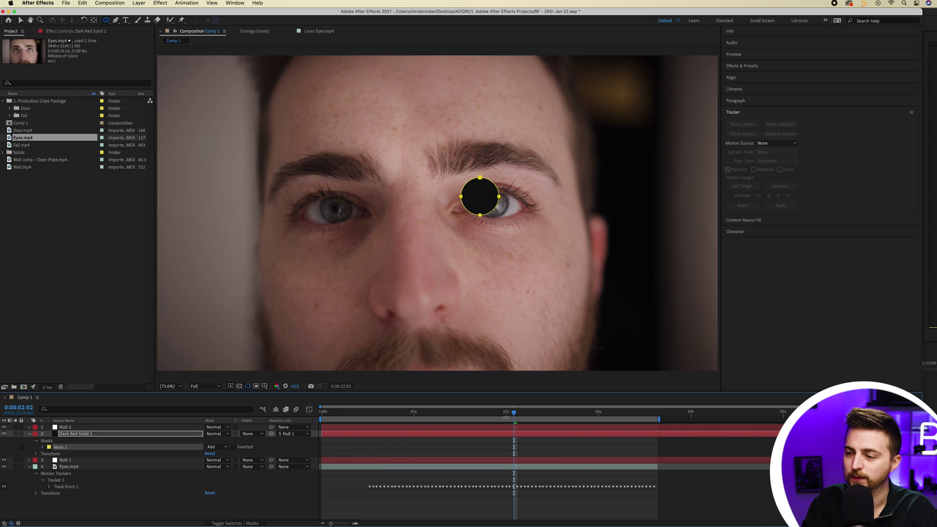
- Preview the masked circle's motion from 0:00:00:16 and delete the dark solid layer
left_click_drag(418, 414, 380, 414)
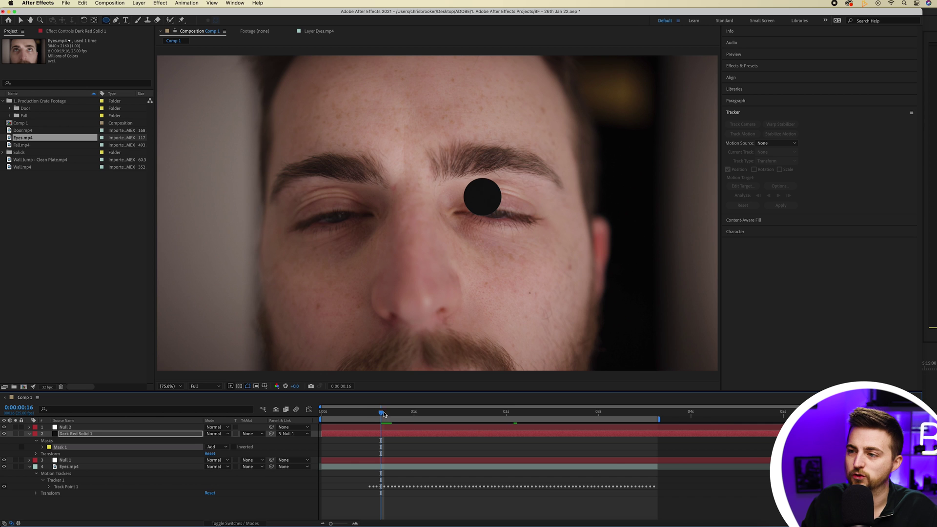
key("space")
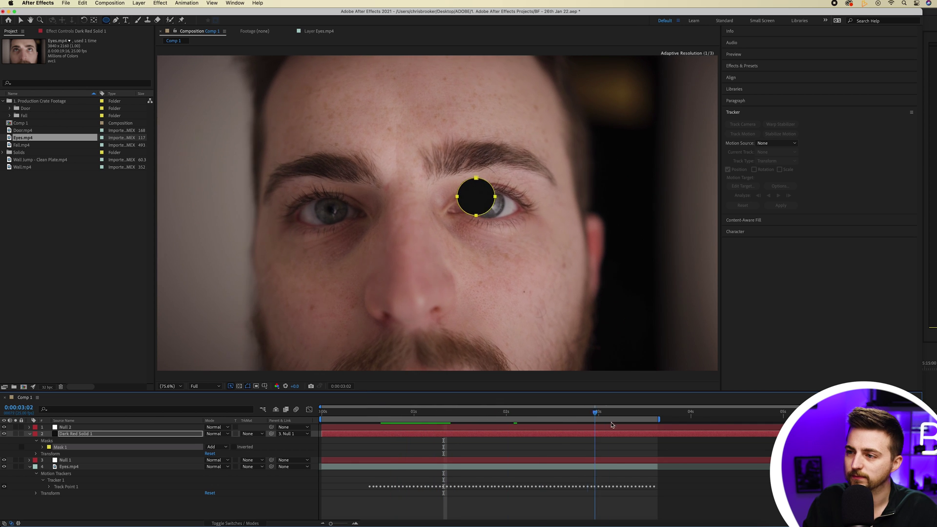
left_click(463, 406)
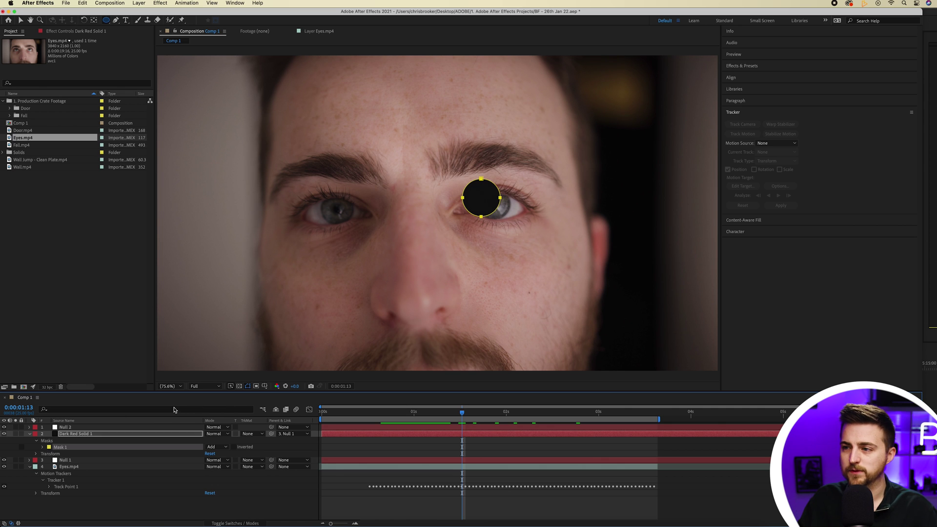
left_click(74, 434)
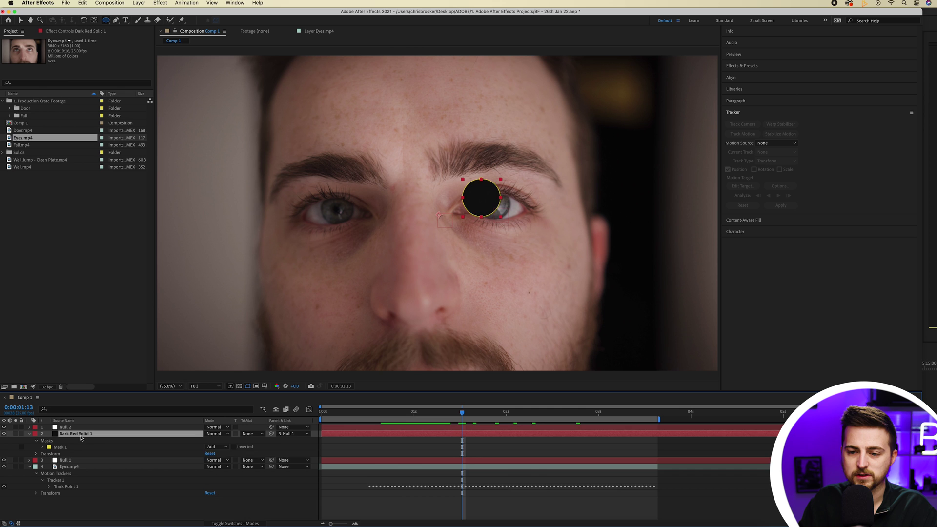
key("Delete")
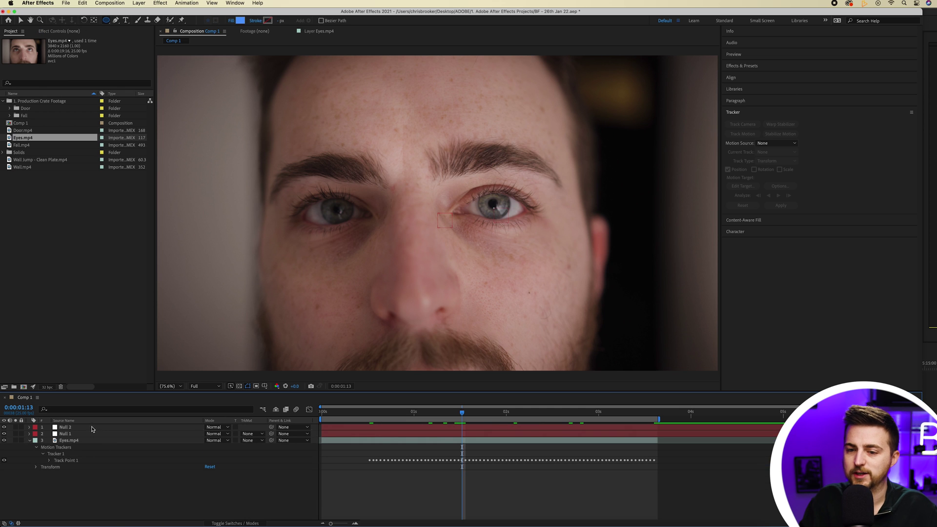
- Go to 0:00:01:07 and create a second motion tracker on the Eyes.mp4 layer for the other eye
left_click(93, 428)
left_click_drag(462, 414, 439, 414)
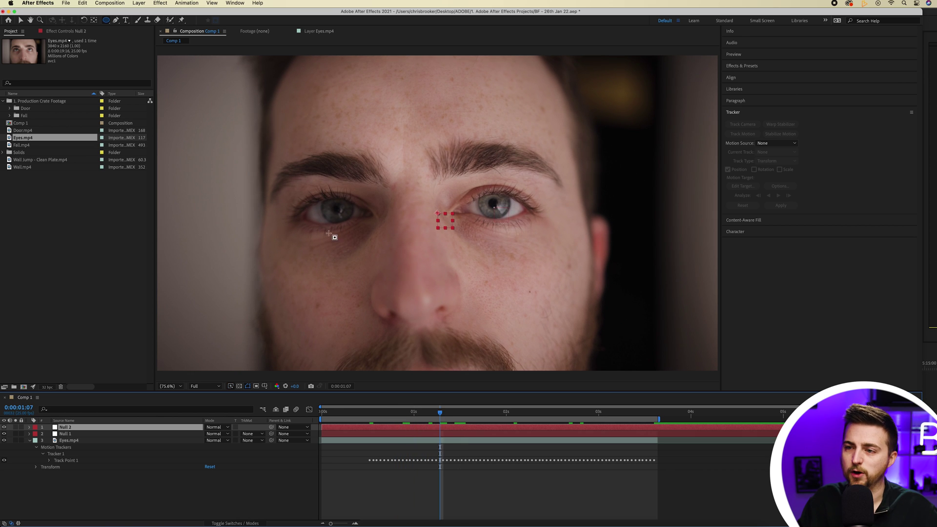
left_click(31, 20)
scroll(519, 226, "up", 4)
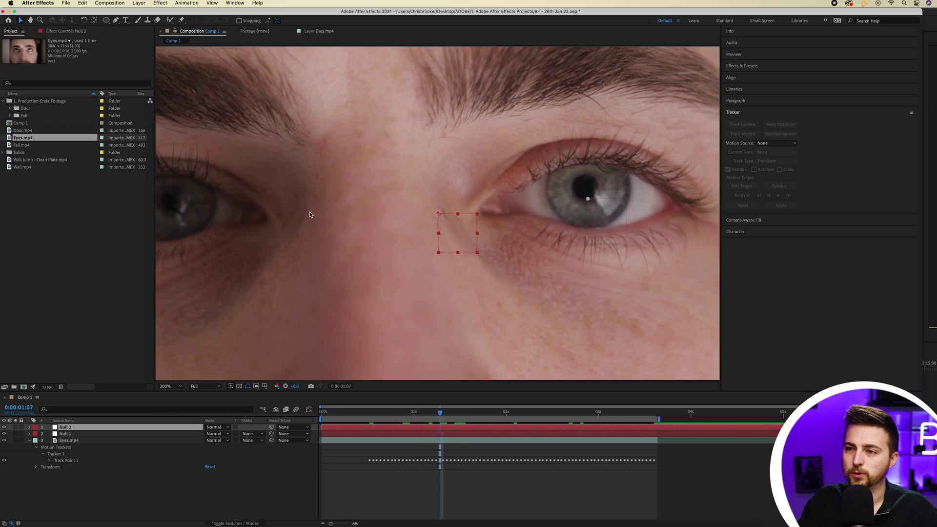
key("v")
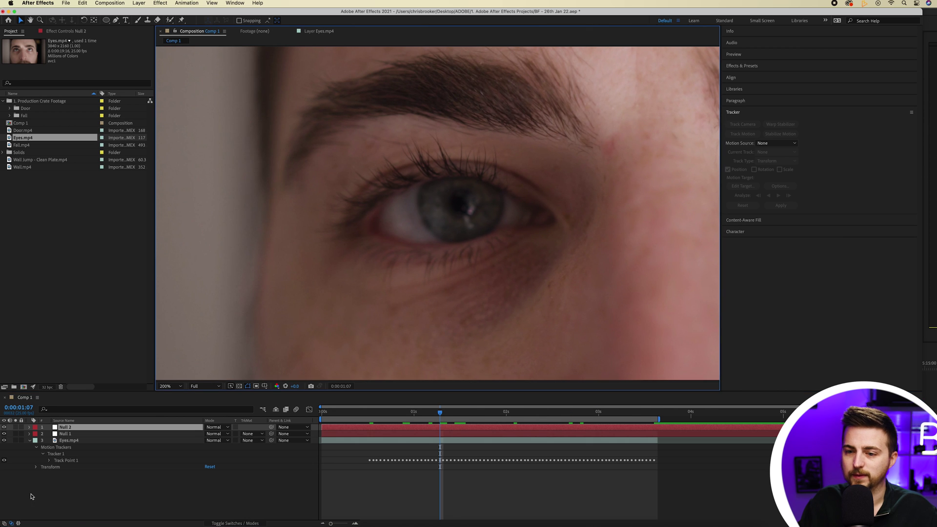
left_click(66, 441)
left_click(742, 134)
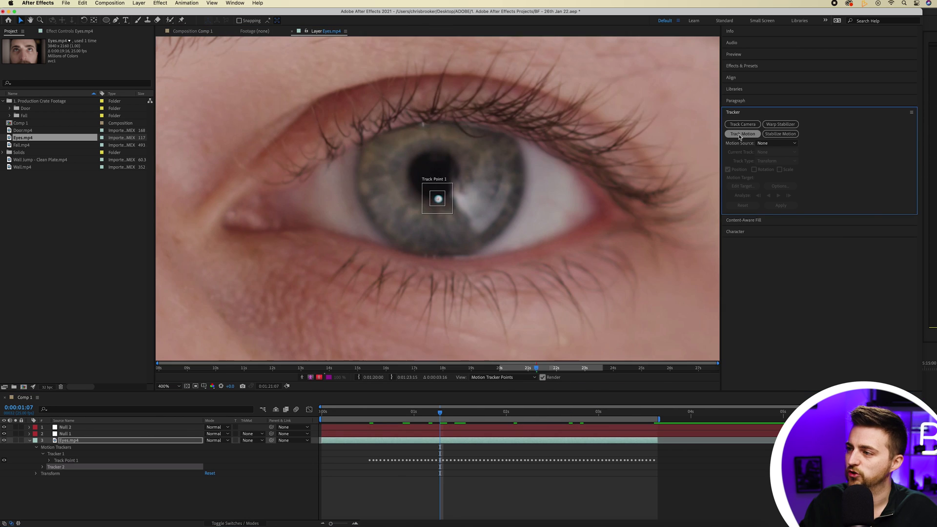
left_click(775, 152)
left_click(786, 140)
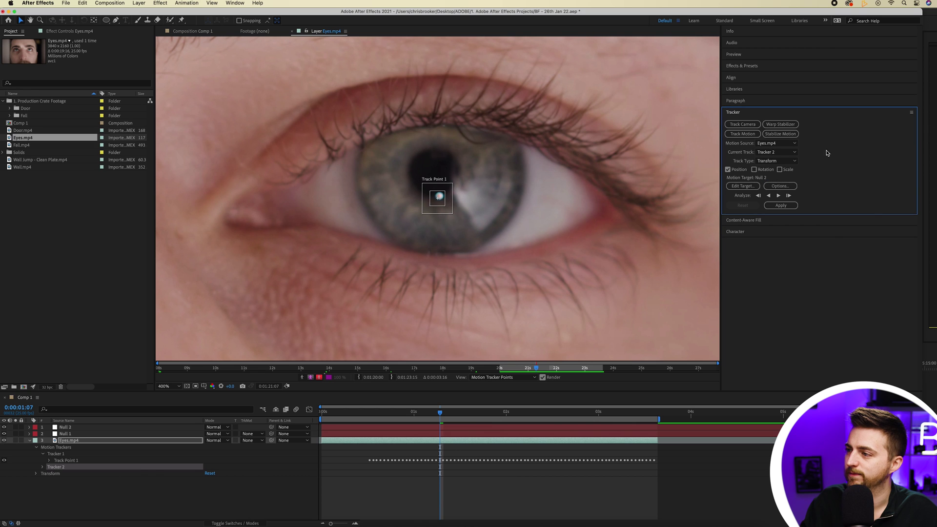
- Keep the track type at Transform and confirm Null 2 as the second tracker's motion target
left_click(788, 161)
left_click(779, 177)
left_click(773, 162)
left_click(746, 164)
left_click(739, 186)
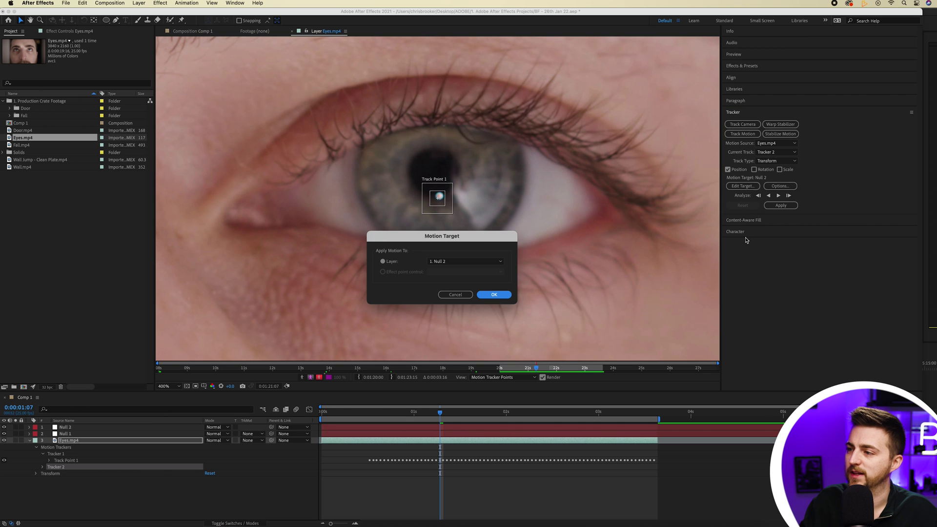
left_click(449, 264)
left_click(443, 270)
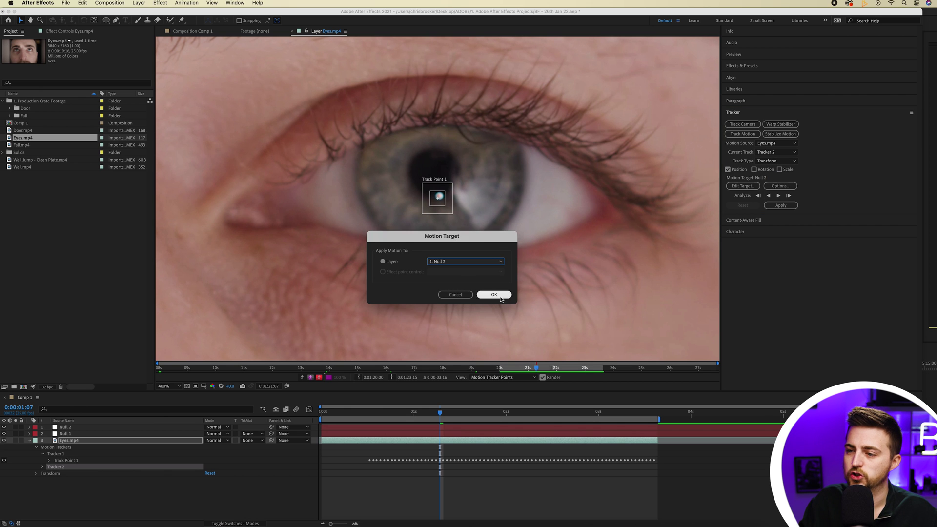
left_click(494, 294)
- Place the track point on the light reflection in the other eye and analyze forward to 0:00:03:15
scroll(595, 174, "down", 2)
left_click_drag(615, 176, 554, 186)
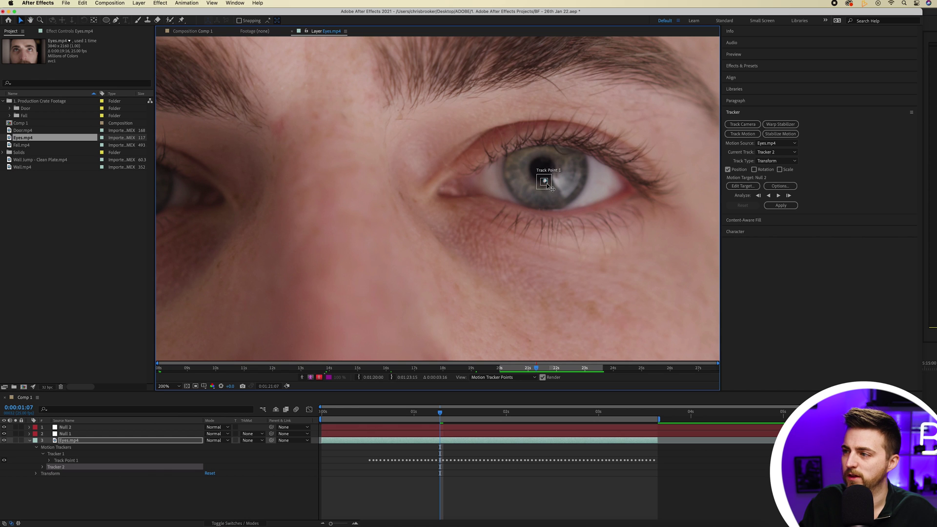
left_click_drag(552, 188, 511, 213)
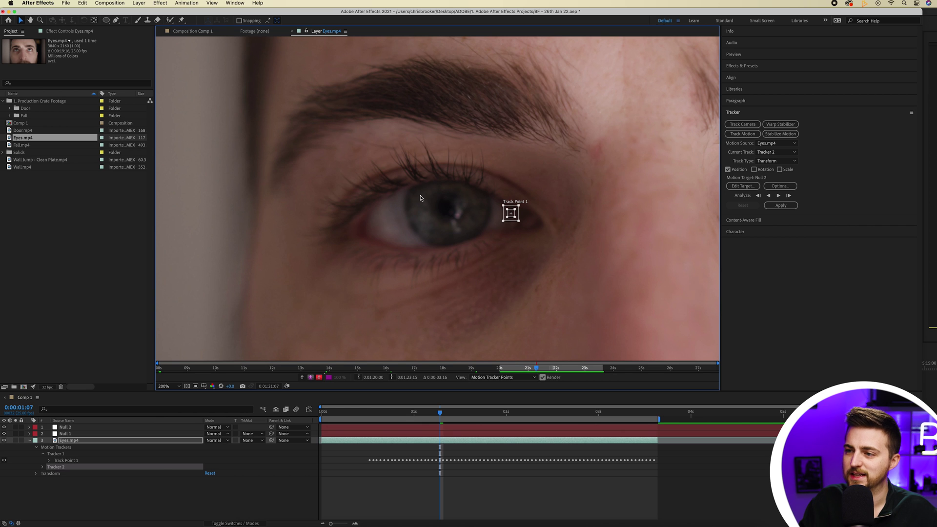
scroll(443, 218, "up", 2)
left_click_drag(469, 216, 539, 237)
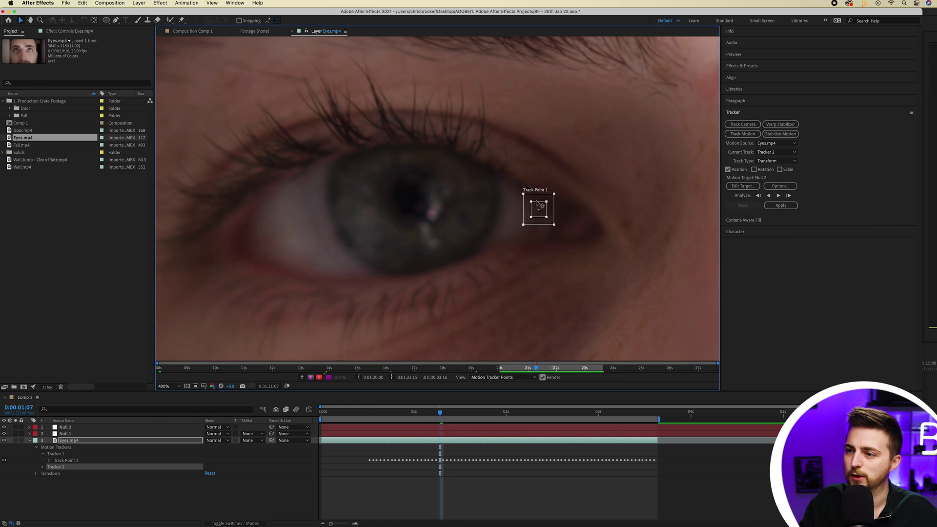
left_click_drag(538, 203, 434, 218)
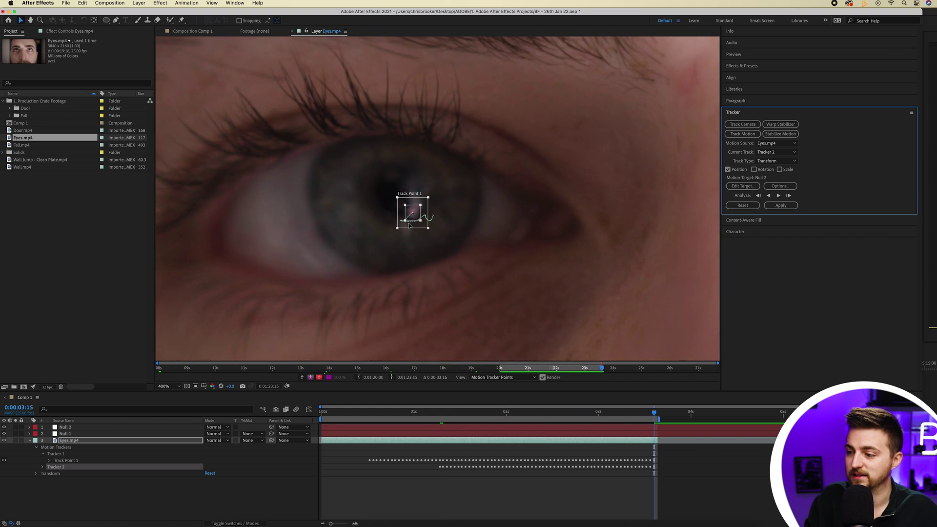
- Return to 0:00:01:07 and analyze backward frame by frame to 0:00:00:17, nudging the track point onto the reflection's position
left_click_drag(640, 413, 441, 412)
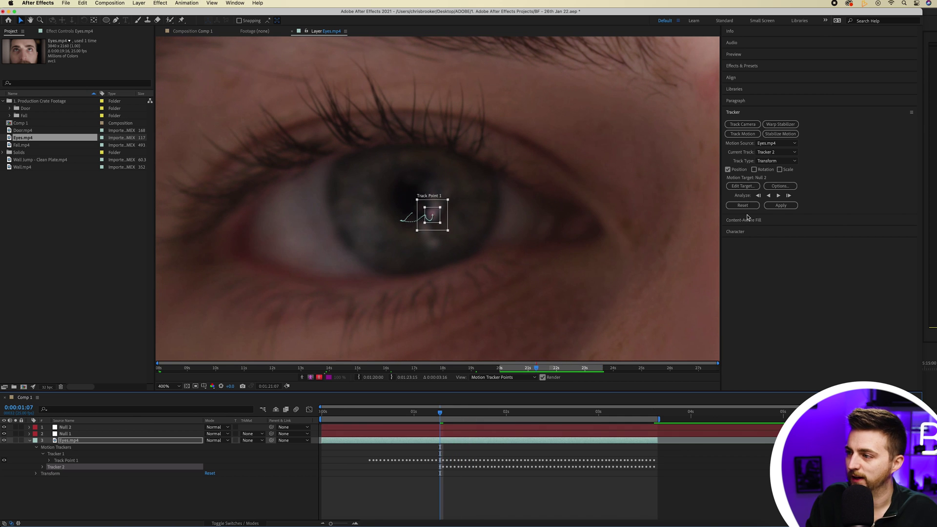
left_click(759, 195)
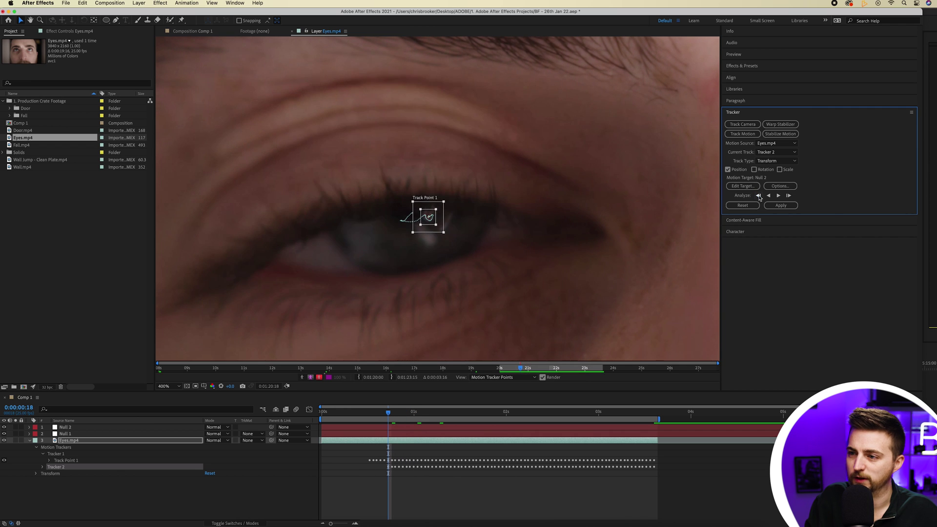
scroll(442, 213, "up", 1)
left_click_drag(443, 198, 445, 197)
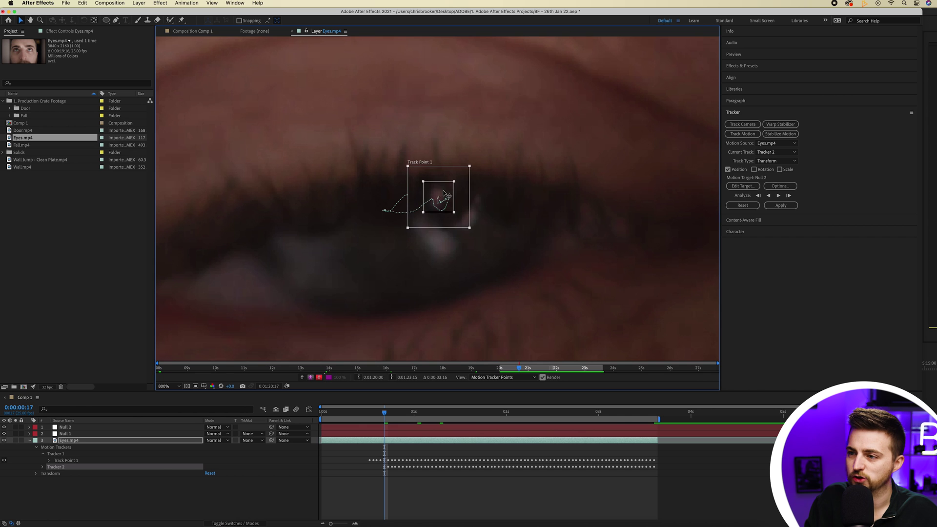
- Continue analyzing backward one frame at a time to 0:00:00:13, repositioning the track point over the closing eyelid
left_click(758, 195)
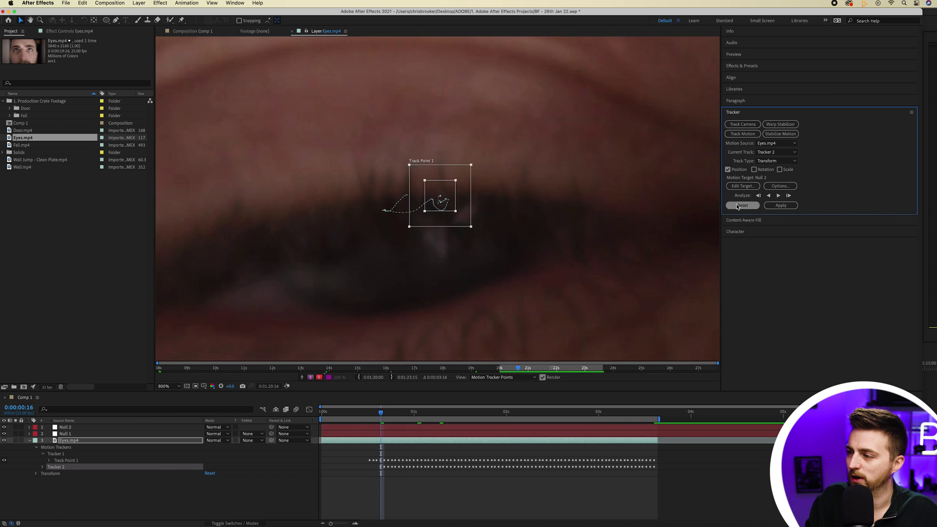
left_click(759, 196)
left_click_drag(467, 209, 453, 191)
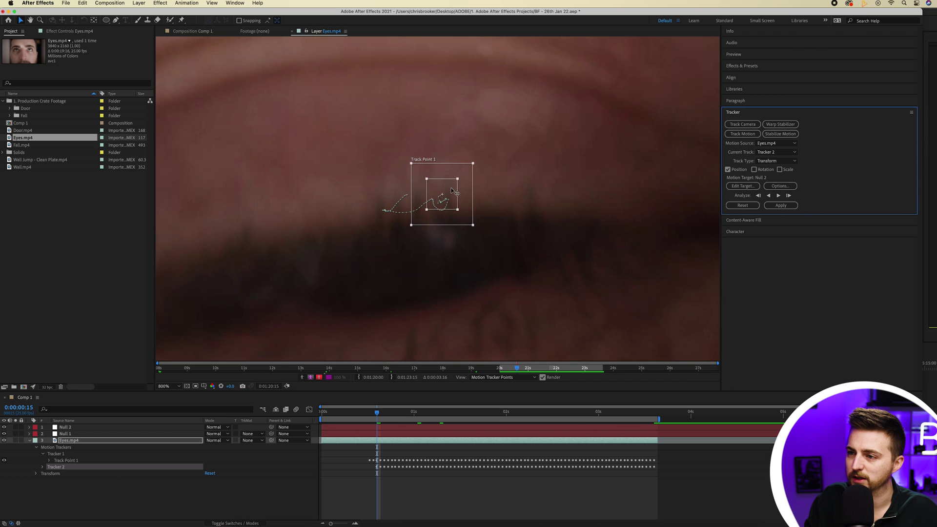
left_click(758, 196)
left_click_drag(466, 216, 458, 197)
left_click(759, 195)
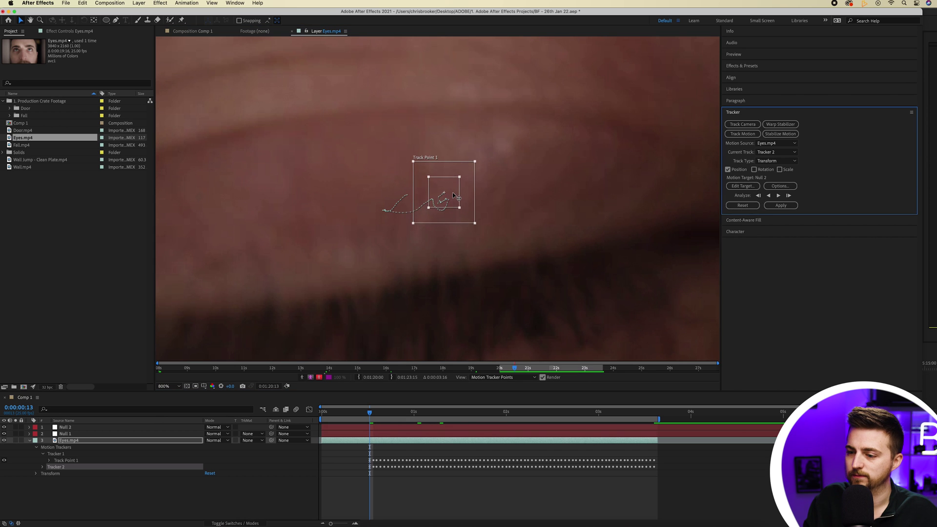
- Review the second track across the clip with the whole frame in view
left_click(177, 385)
left_click(195, 259)
left_click_drag(383, 415, 674, 421)
key("space")
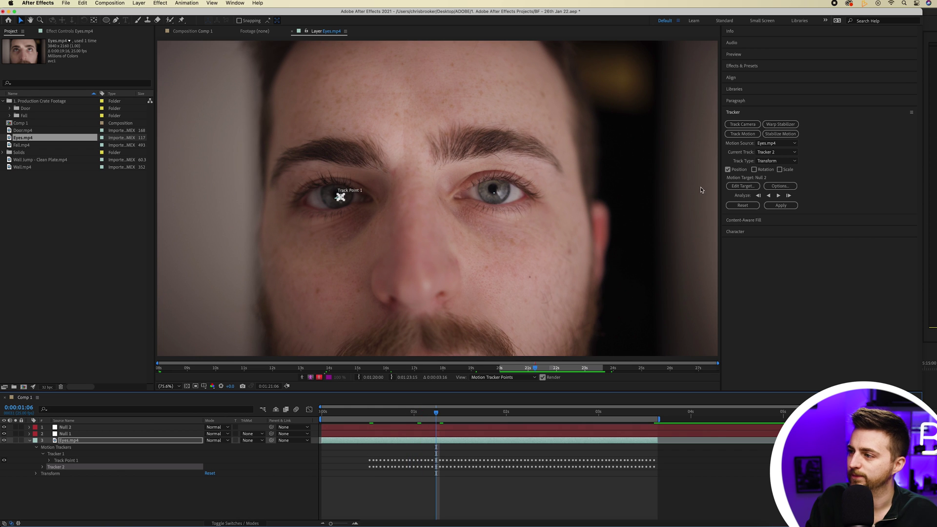
- Apply the second track to Null 2 in the X and Y dimensions and check the composition at 0:00:02:24
left_click(742, 186)
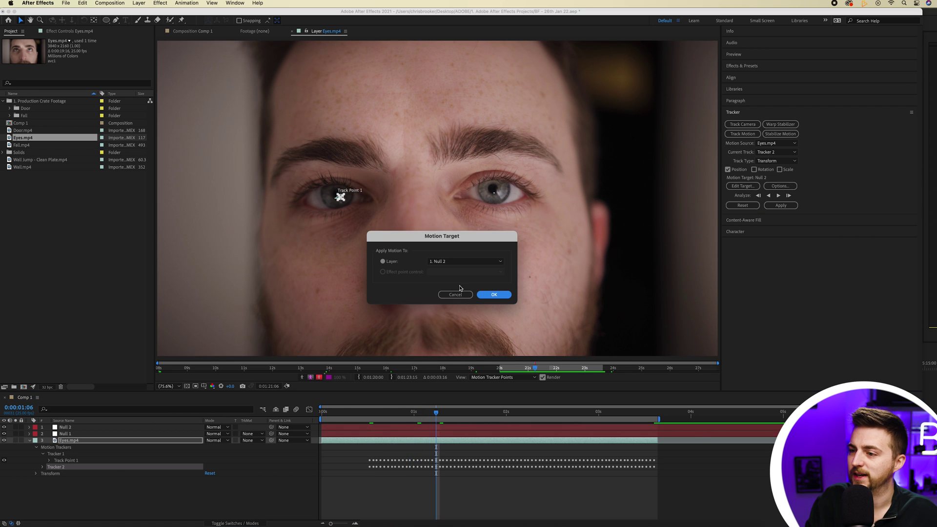
left_click(495, 295)
left_click(786, 207)
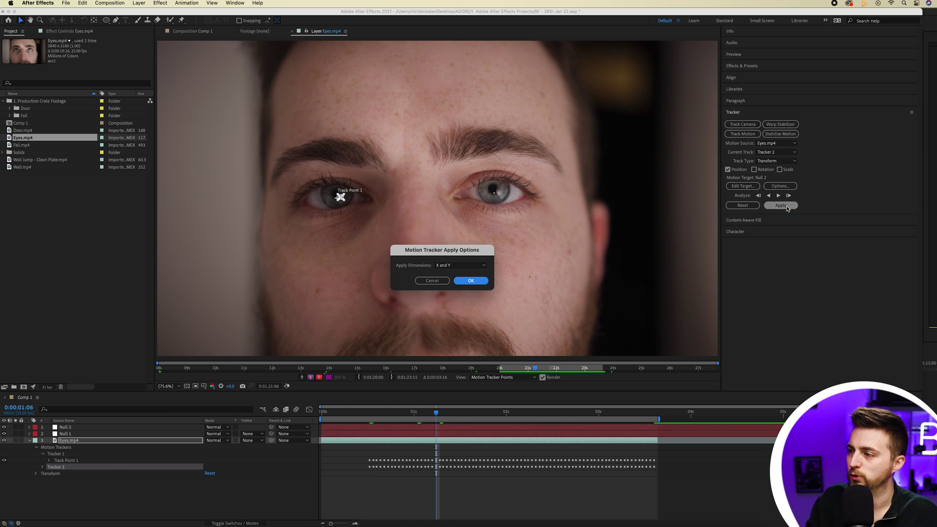
left_click(472, 280)
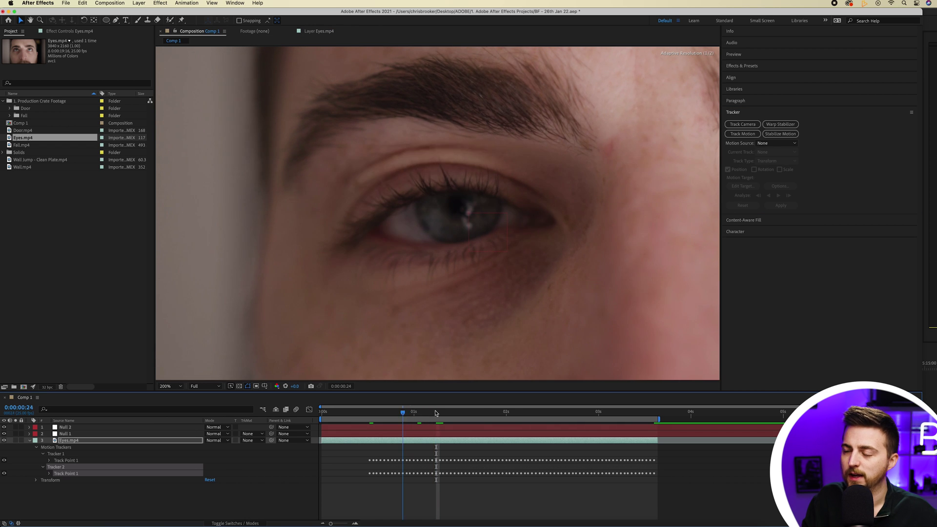
left_click_drag(435, 413, 594, 414)
left_click(170, 386)
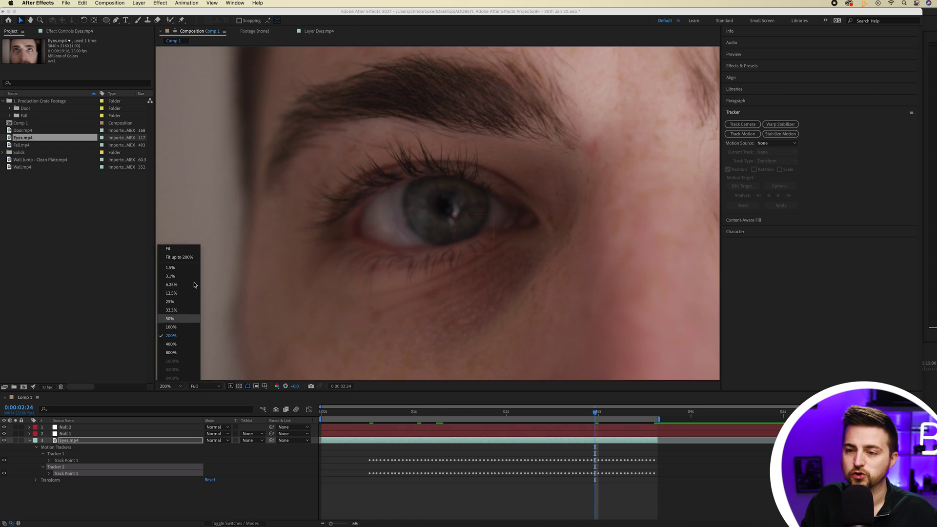
left_click(187, 259)
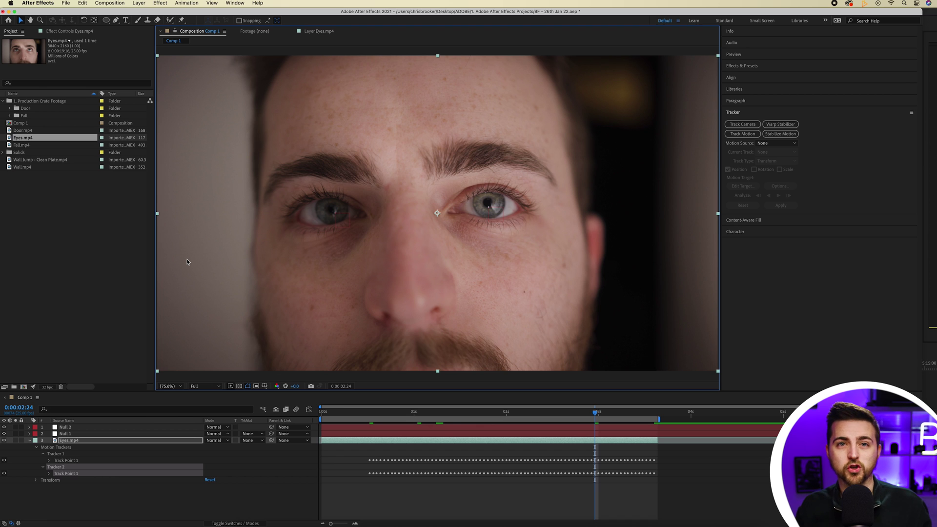
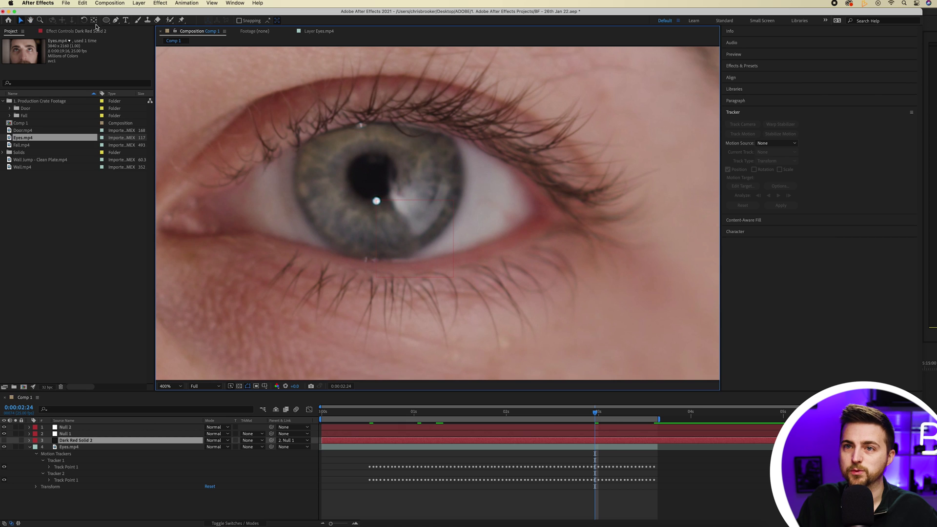
- Draw a closed mask with the Pen tool around the open eye on Dark Red Solid 2 and make the layer visible
left_click(115, 21)
left_click(226, 230)
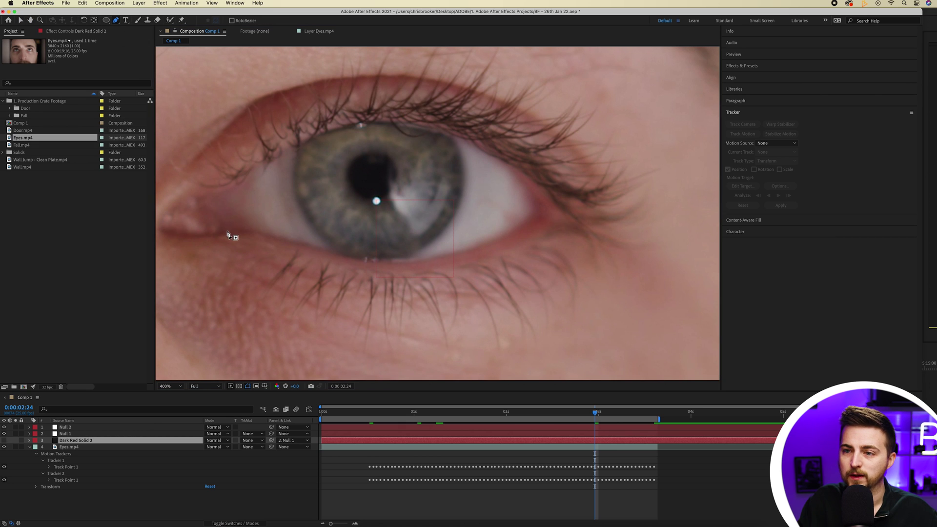
left_click(261, 232)
left_click(336, 253)
left_click(409, 263)
left_click(486, 244)
left_click(536, 213)
left_click(535, 198)
left_click(499, 160)
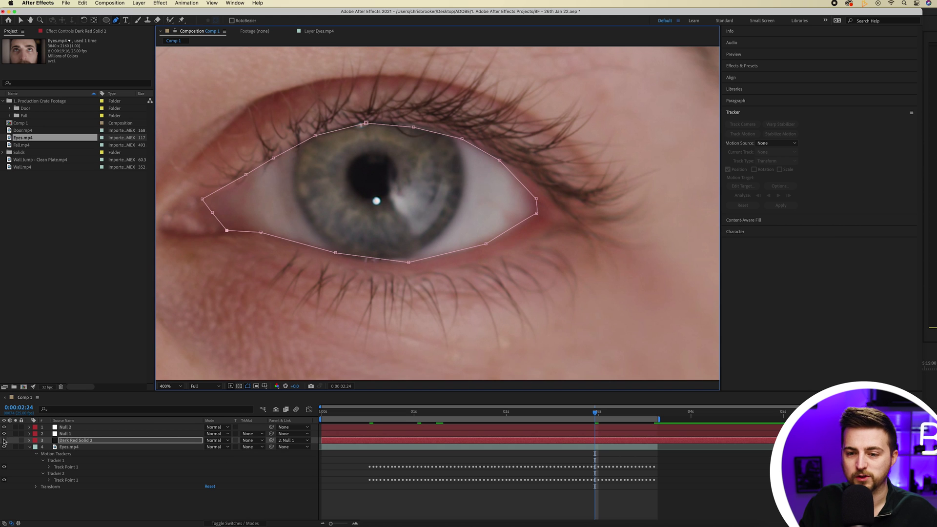
left_click(4, 441)
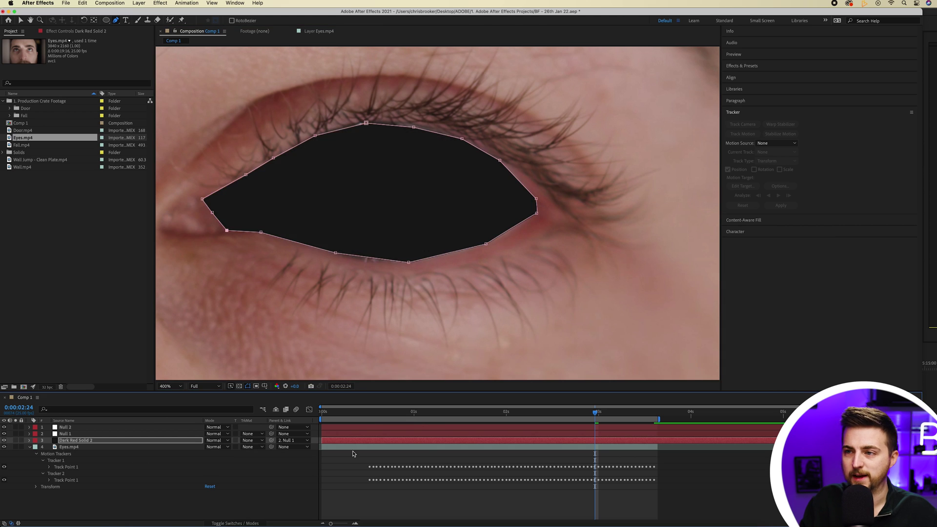
left_click(640, 502)
- Review how the masked solid follows the eye in close-up, including the closed-eyelid frames around 0:00:00:17
left_click_drag(595, 412, 384, 410)
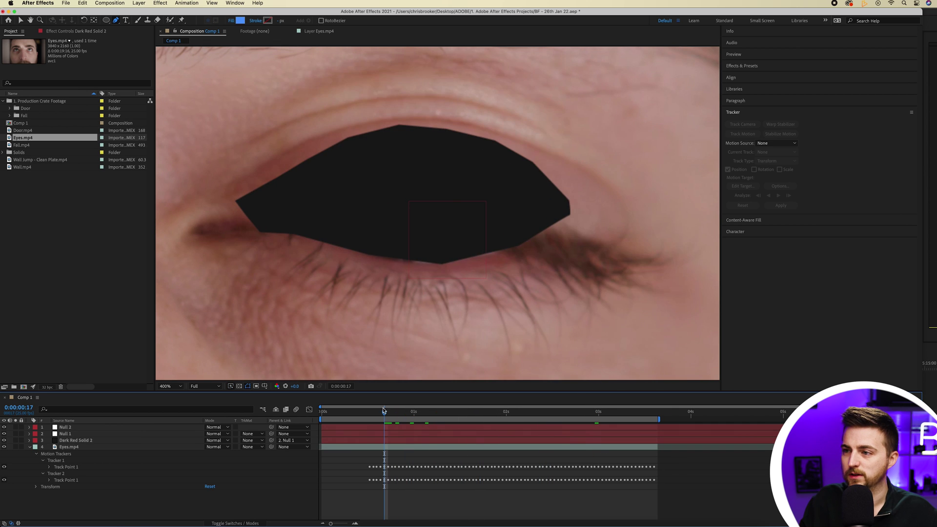
key("space")
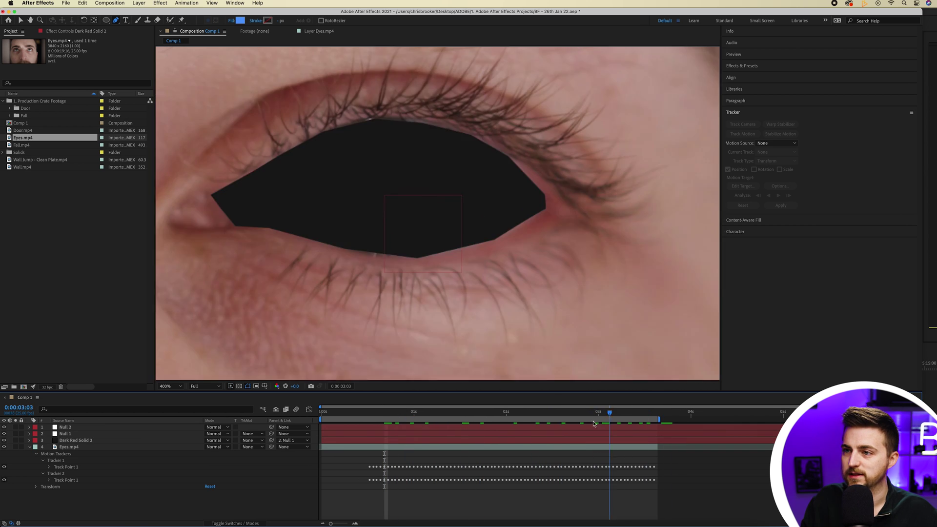
left_click(433, 413)
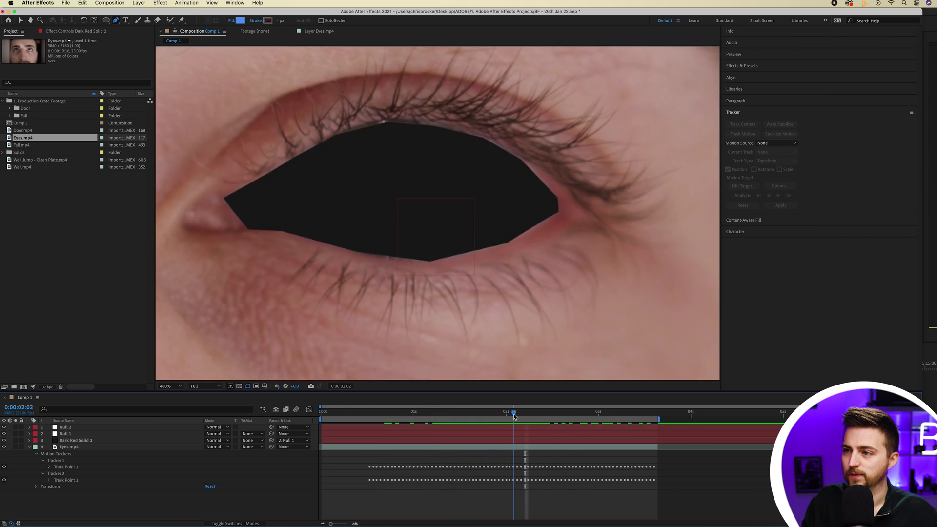
left_click(366, 420)
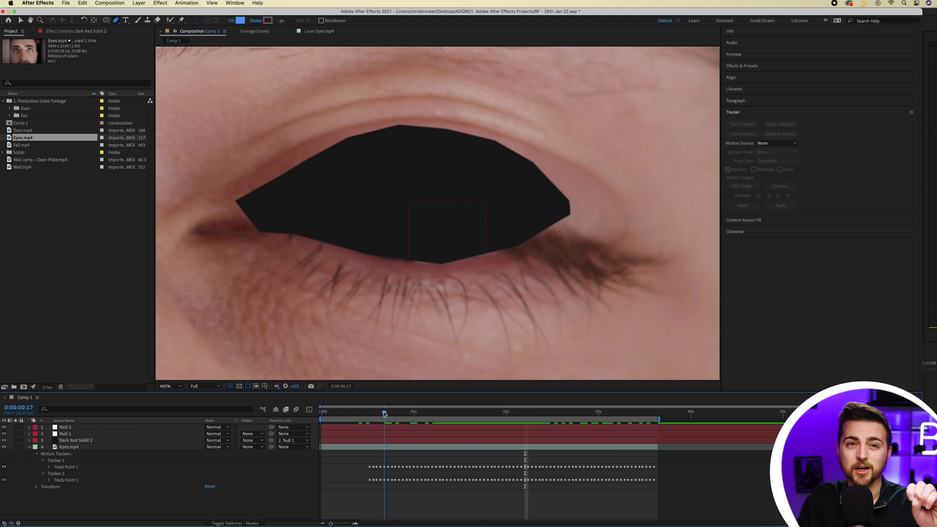
left_click(390, 414)
left_click(392, 414)
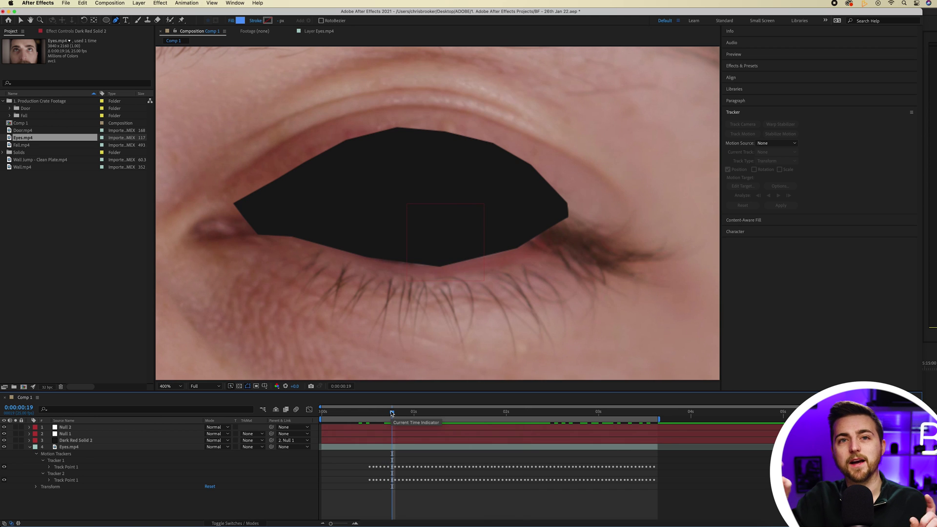
left_click_drag(437, 416, 429, 415)
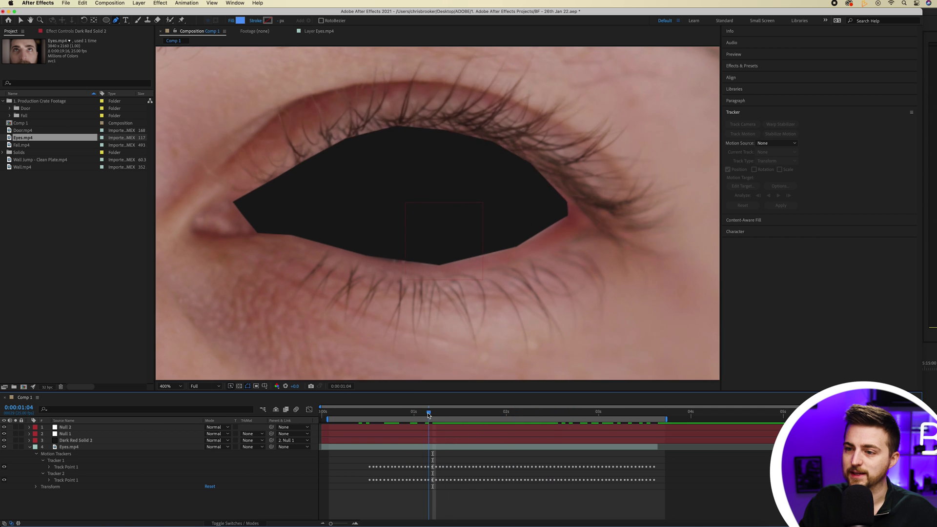
- Play back the composition with the whole frame in view to check the blacked-out eye
left_click(171, 386)
left_click(190, 257)
key("space")
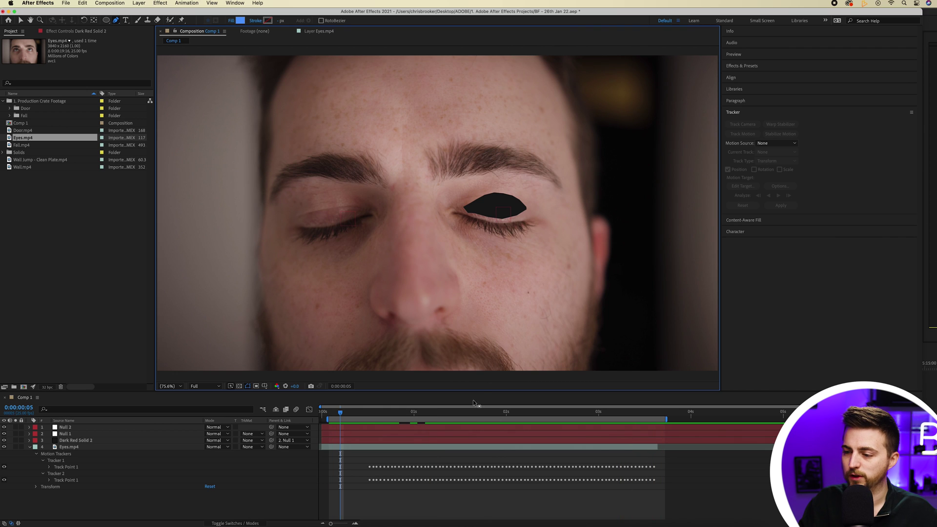
key("space")
- Set Mask 1 on Dark Red Solid 2 to a feather of 8 pixels and an expansion of 5 pixels
scroll(570, 215, "up", 3)
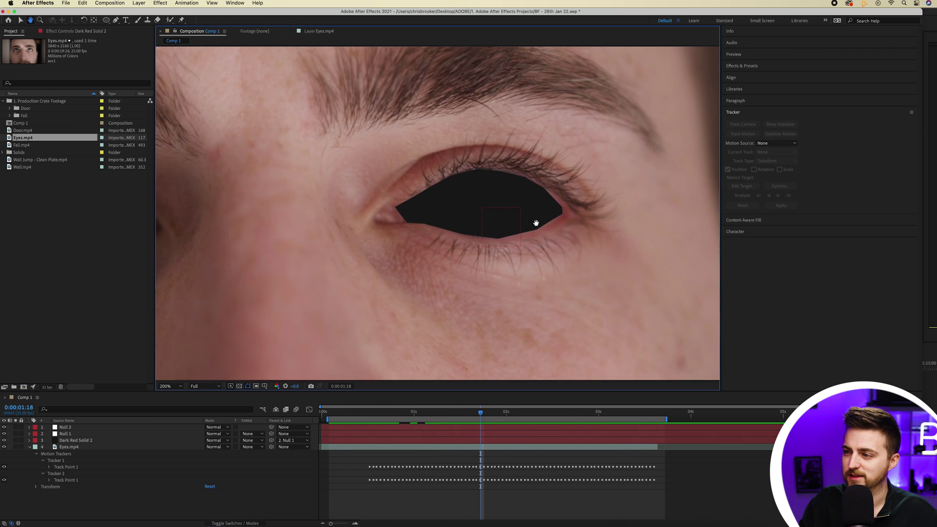
key("g")
scroll(535, 223, "up", 2)
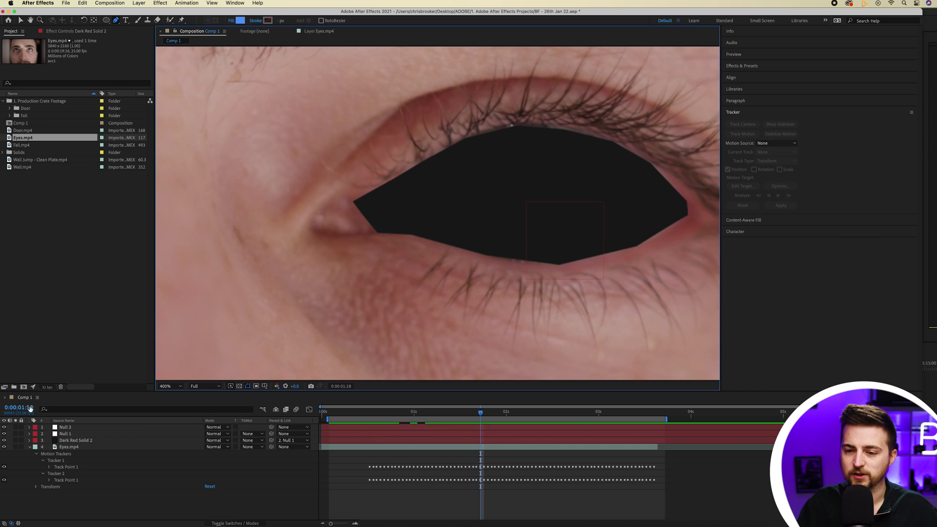
left_click(30, 441)
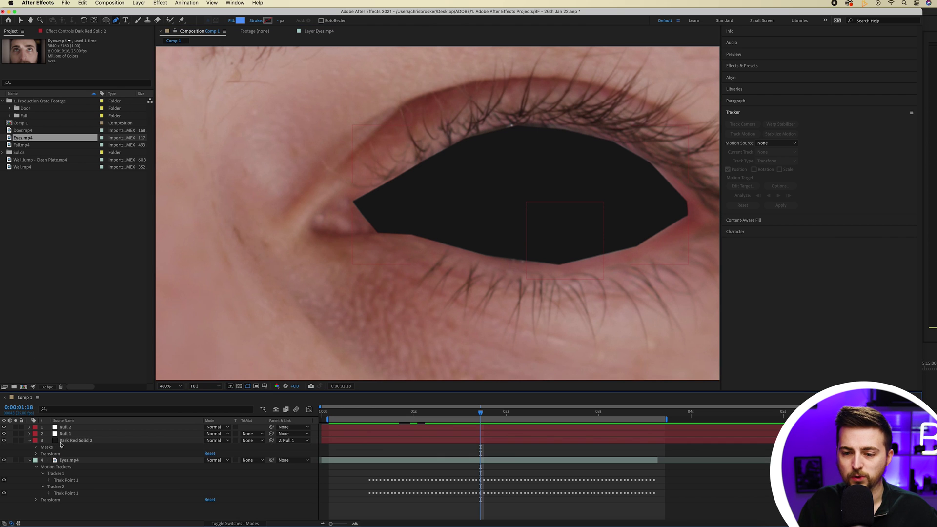
left_click(36, 447)
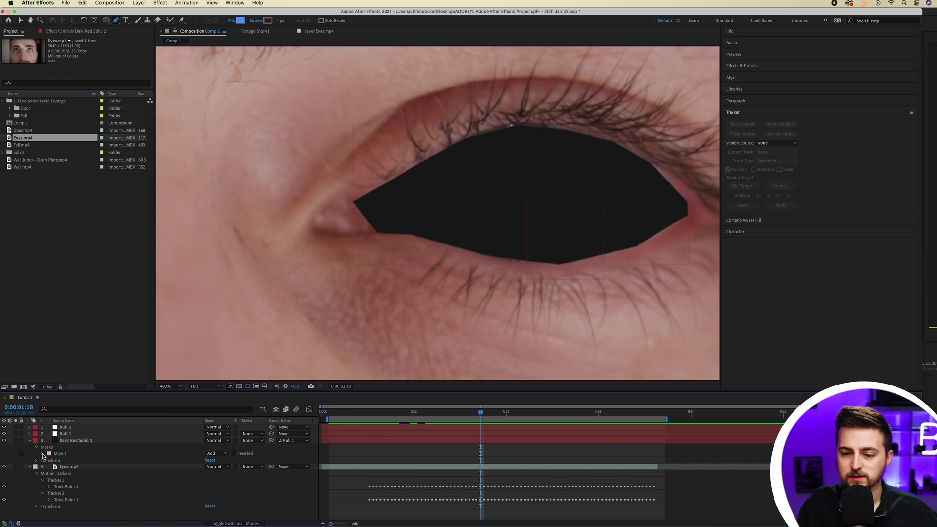
left_click(43, 454)
left_click_drag(218, 470, 209, 481)
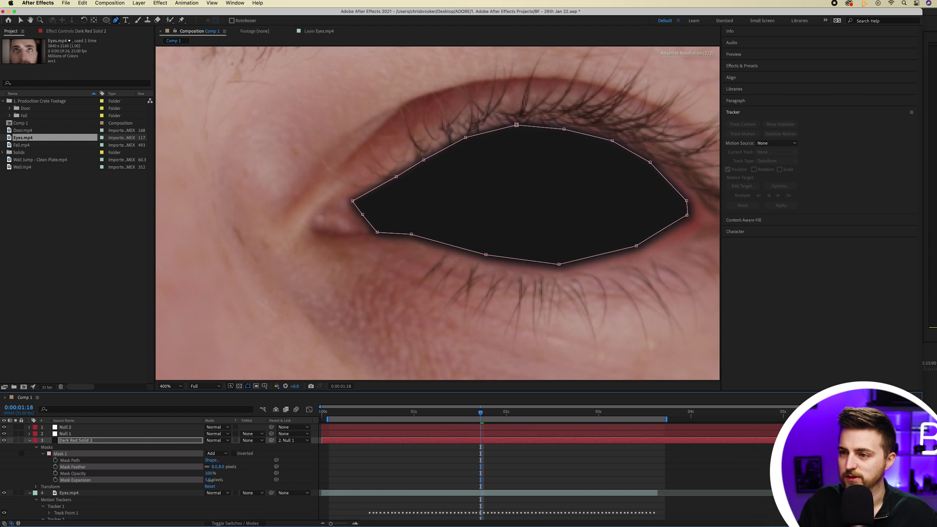
key("F2")
- At 0:00:03:08, replace the mask's straight point near the lower outer corner with a curved point following the lower eyelid
left_click_drag(405, 418, 628, 413)
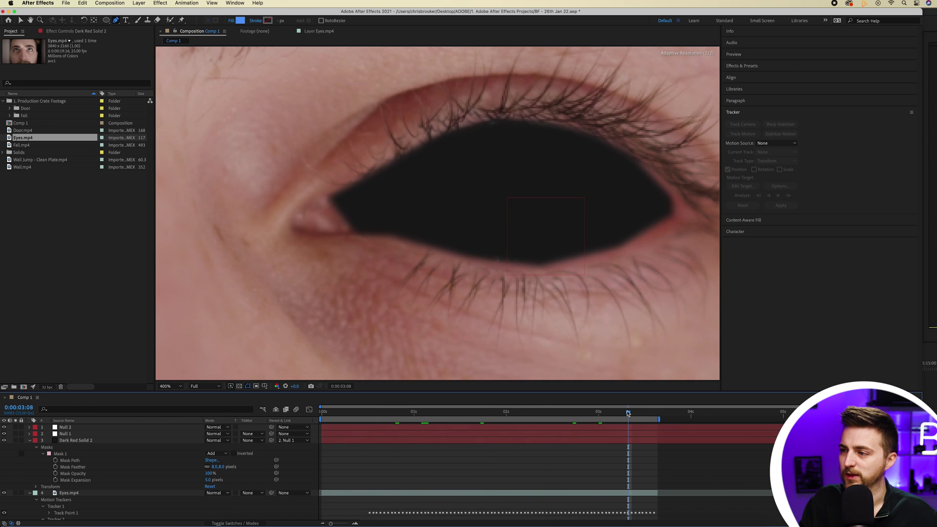
left_click(77, 441)
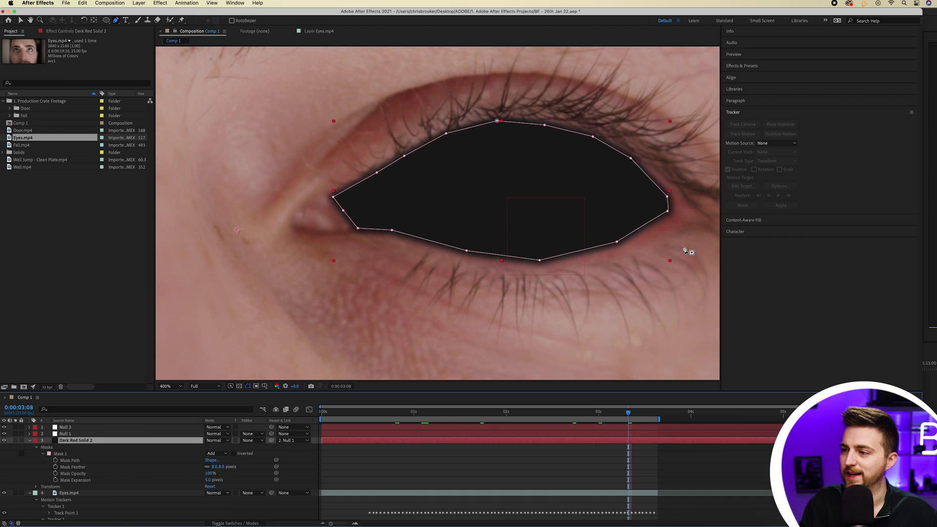
left_click(617, 242)
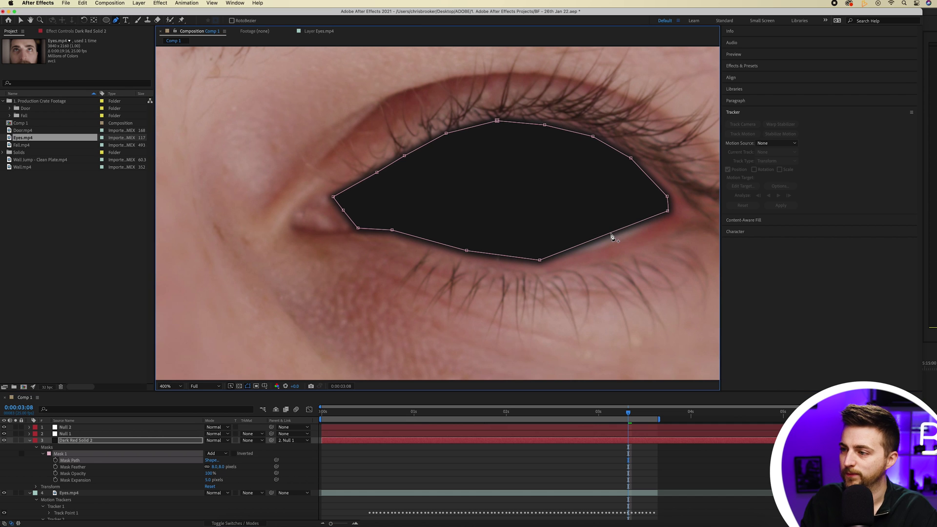
left_click_drag(610, 234, 643, 222)
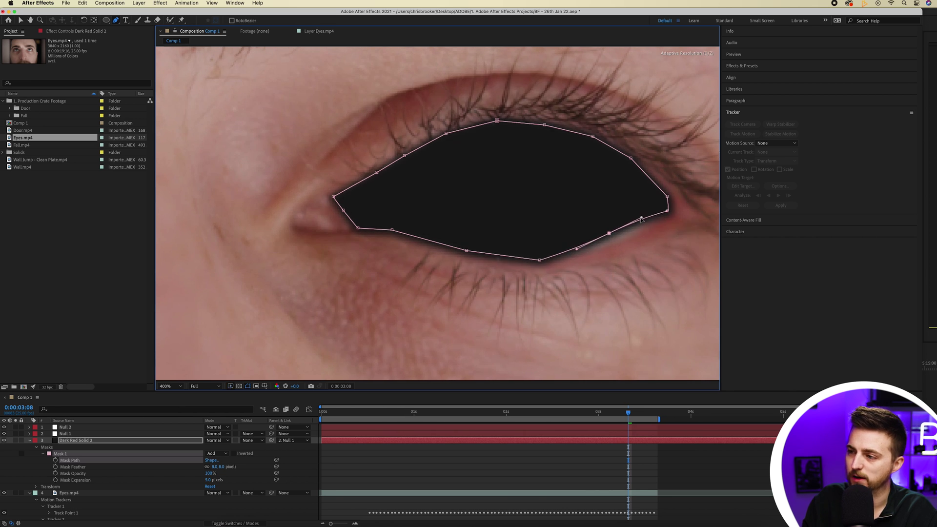
key("period")
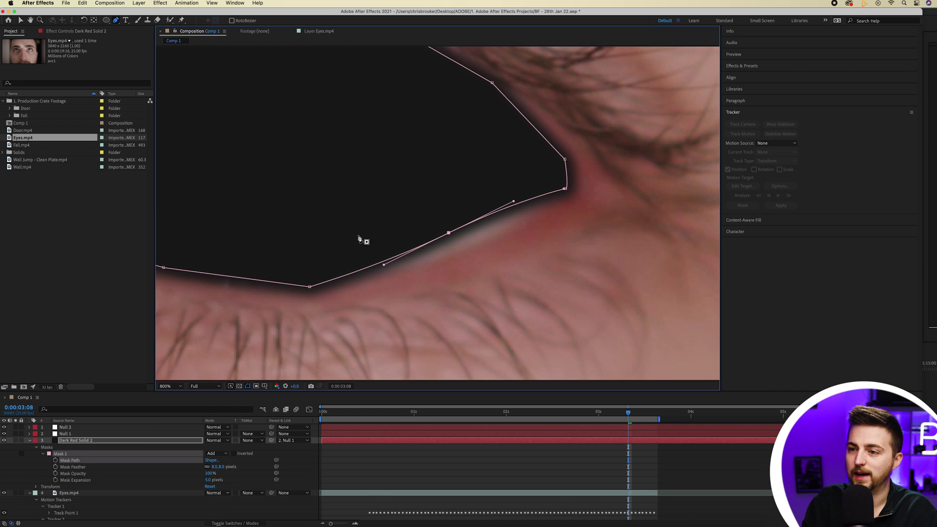
left_click_drag(461, 244, 534, 221)
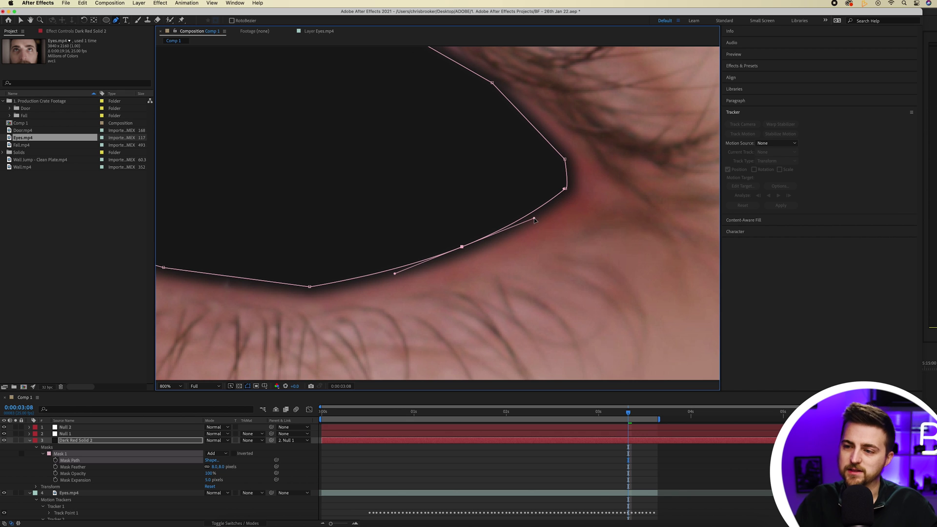
- Create another dark solid with the existing settings, hide it, and parent it to Null 2
left_click(183, 387)
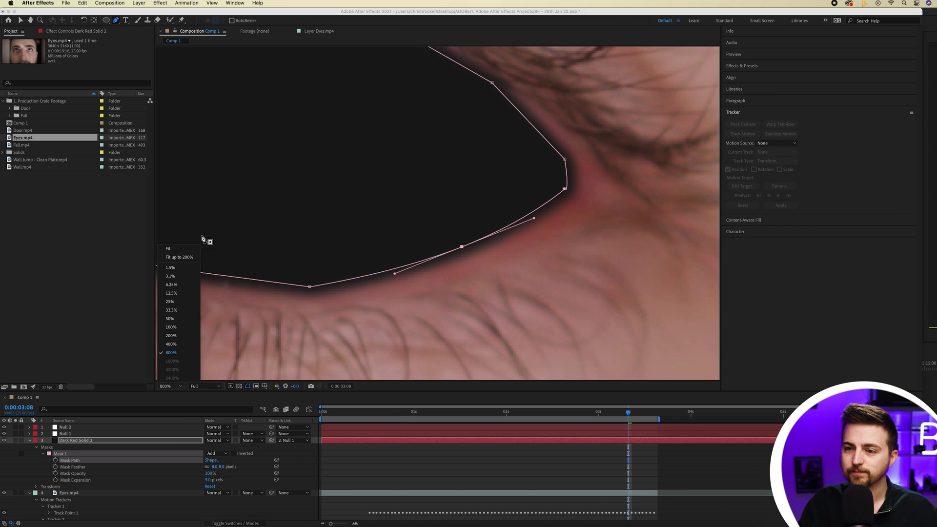
left_click(186, 259)
left_click(479, 462)
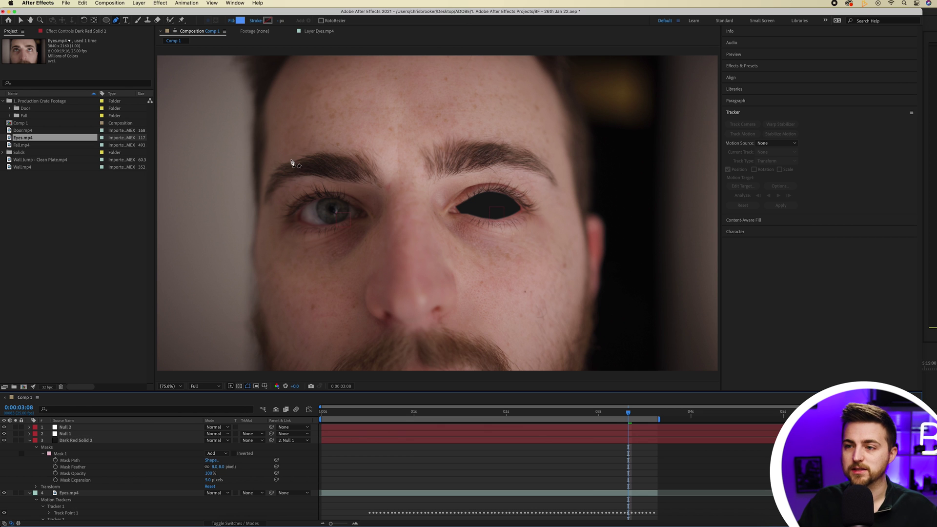
left_click(146, 4)
mouse_move(146, 20)
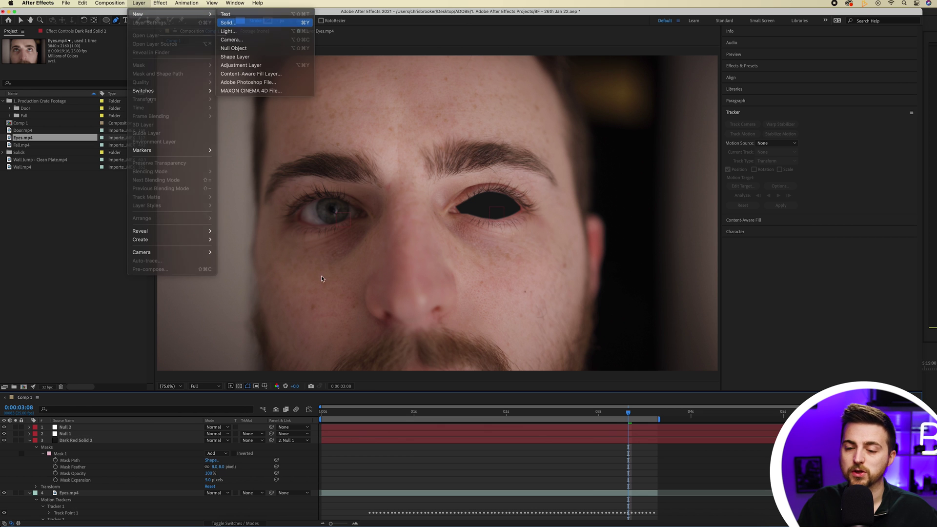
left_click(239, 25)
left_click(345, 260)
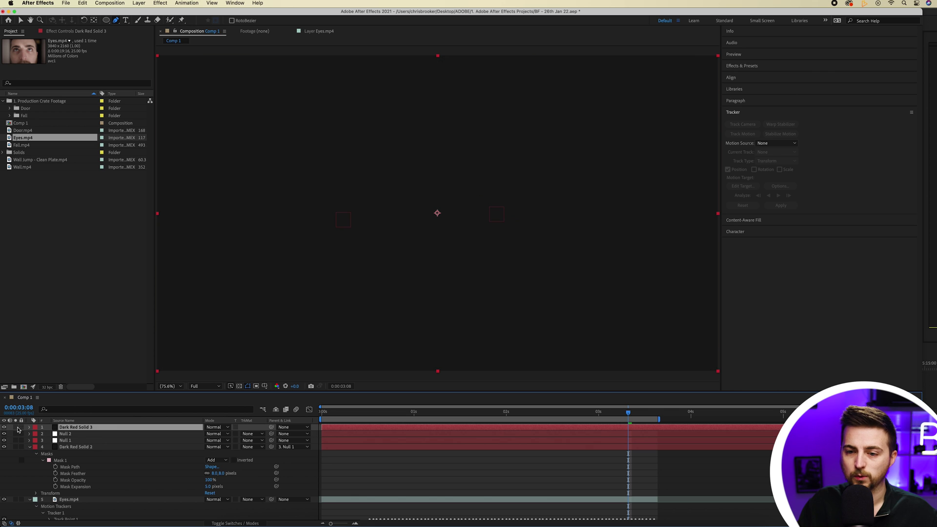
left_click(5, 428)
left_click(292, 427)
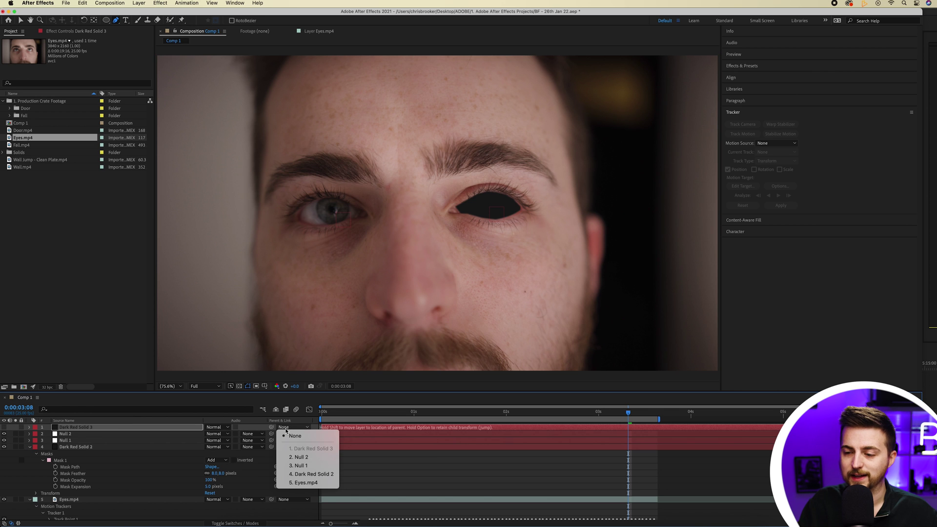
left_click(299, 457)
- At 0:00:02:16, draw a closed Pen tool mask around the uncovered eye on Dark Red Solid 3 and make the layer visible
key("period")
key("period")
key("period")
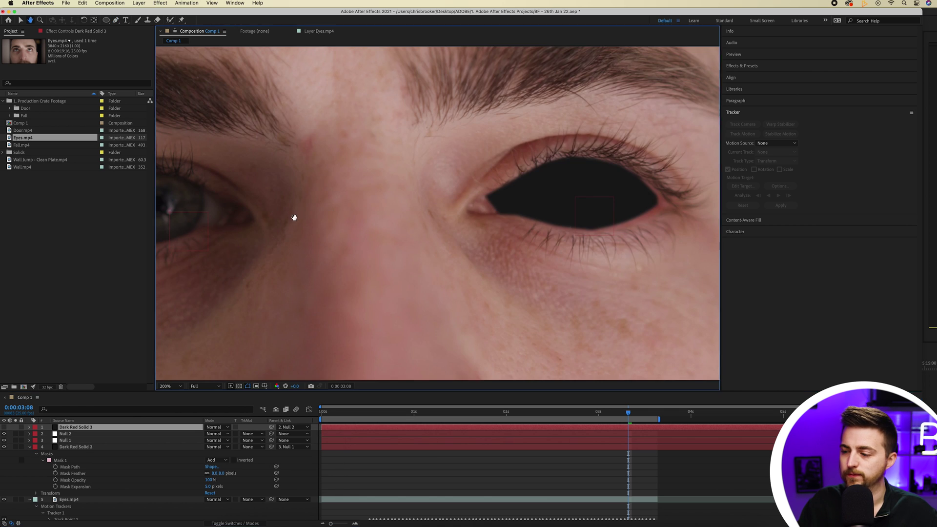
key("h")
left_click_drag(293, 215, 663, 250)
key("g")
left_click_drag(609, 418, 566, 416)
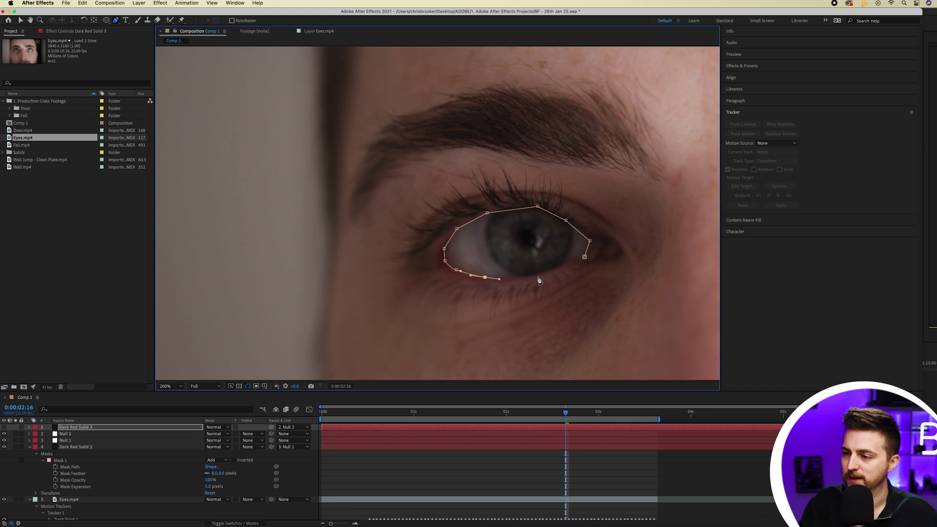
left_click(536, 276)
left_click(573, 265)
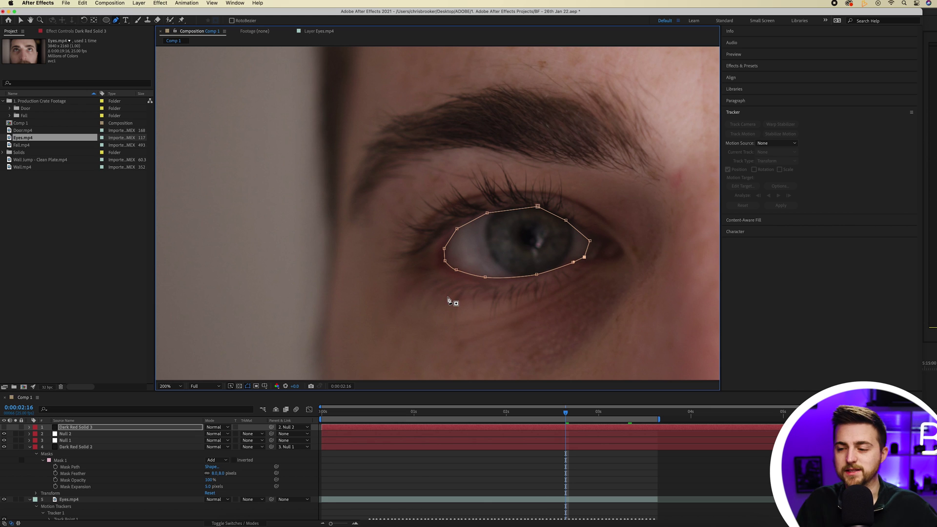
left_click(4, 427)
left_click(464, 462)
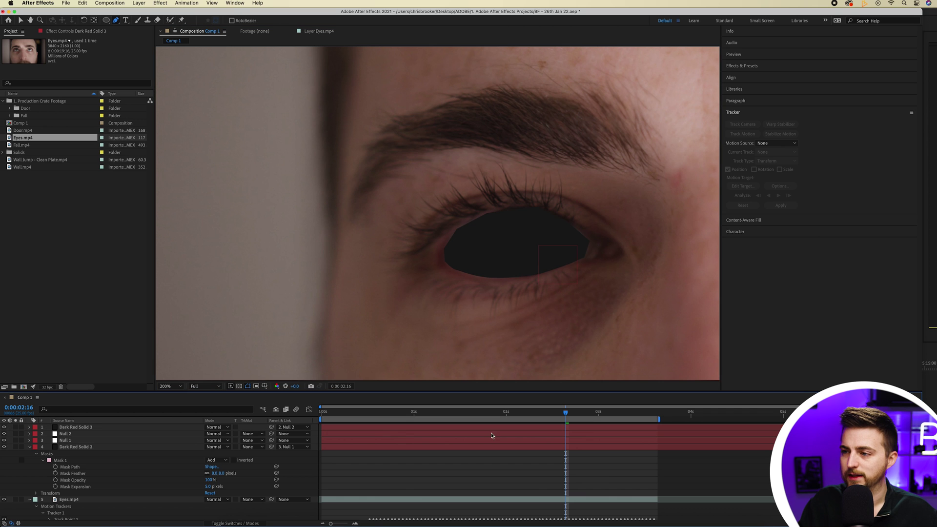
- Set Mask 1 on Dark Red Solid 3 to a feather of 4 pixels and an expansion of 8 pixels, and check both eyes
mouse_move(553, 415)
left_mouse_down()
mouse_move(436, 414)
mouse_move(536, 414)
left_mouse_up()
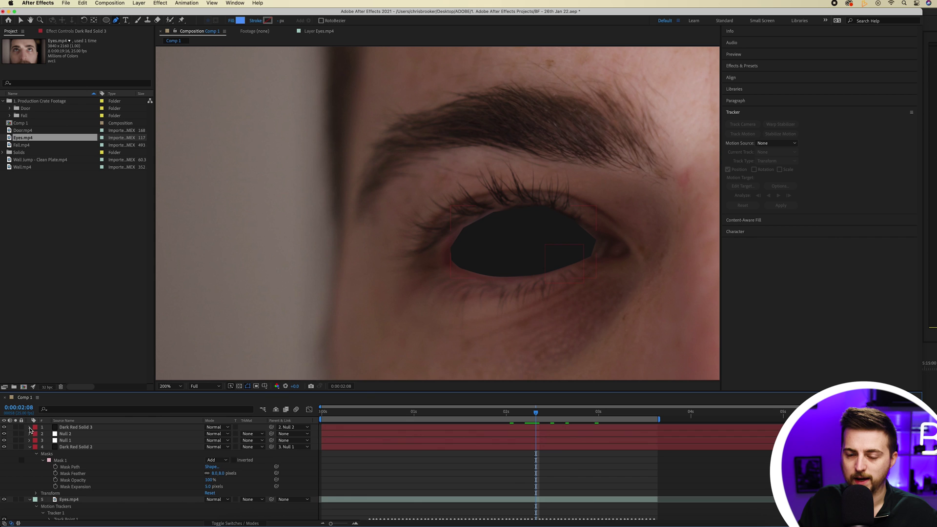
left_click(30, 427)
left_click(36, 433)
left_click(44, 440)
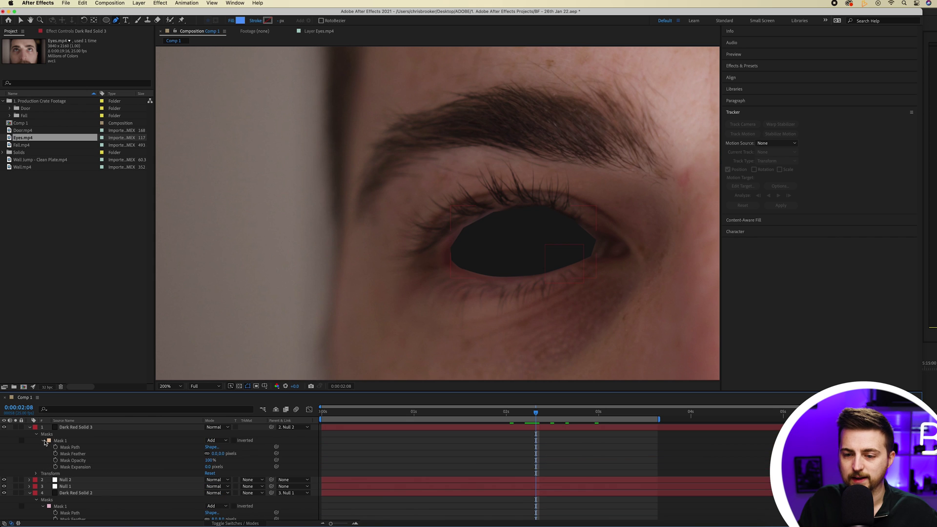
left_click_drag(216, 455, 215, 469)
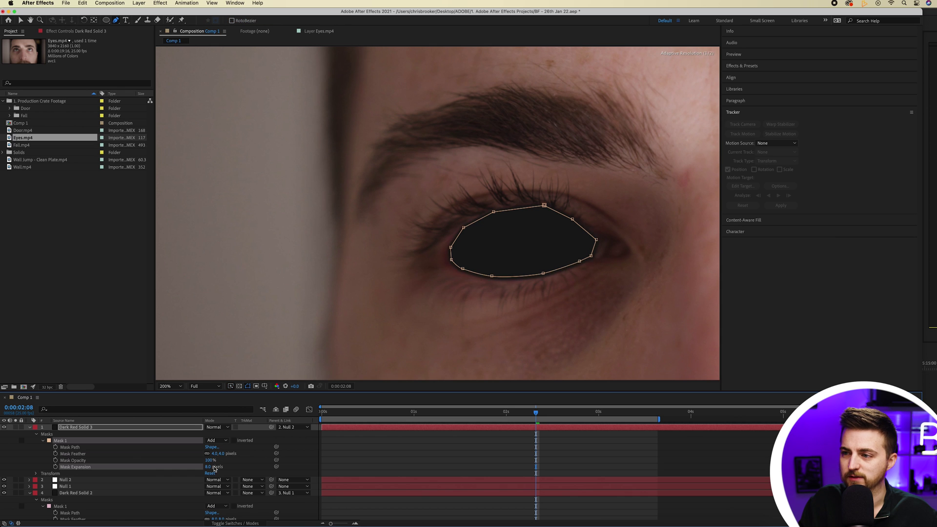
left_click(491, 468)
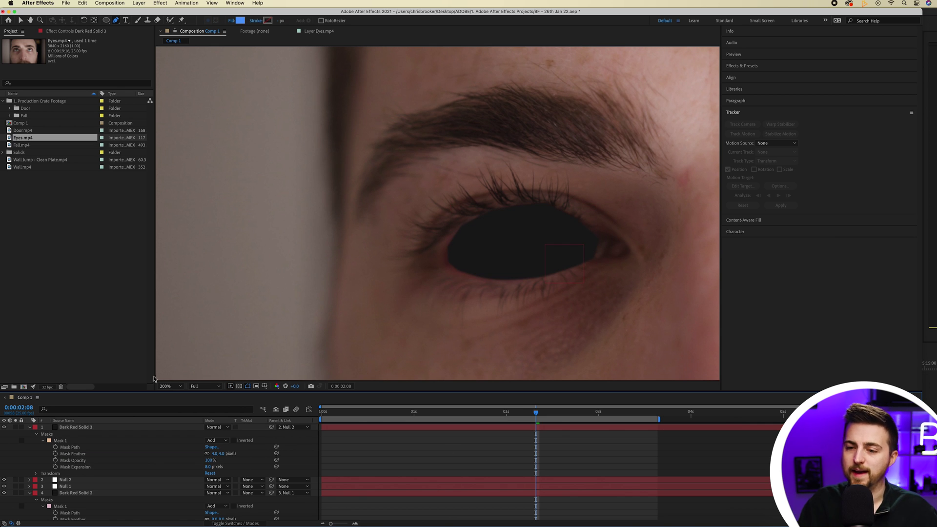
left_click(170, 386)
left_click(176, 257)
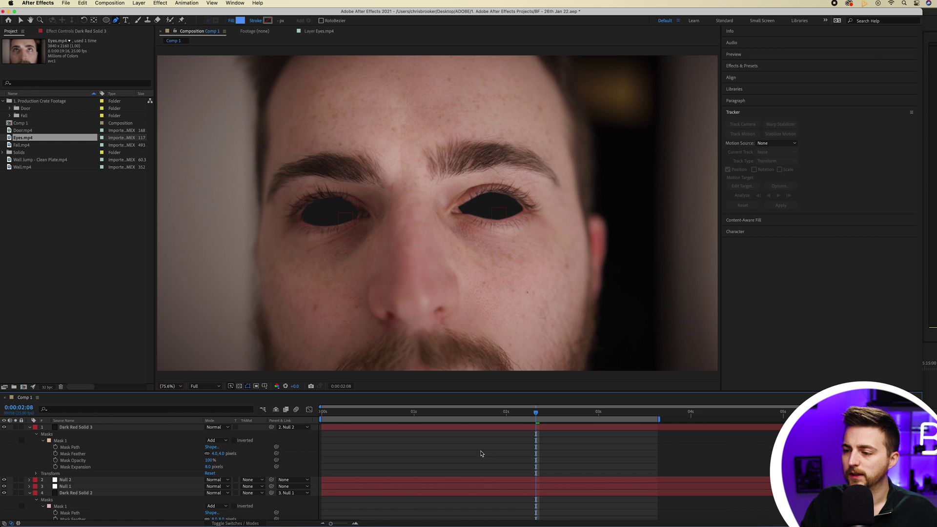
- Play back the composition from 0:00:00:10 to check both black eyes, and collapse the properties of both Dark Red Solid layers
left_click_drag(479, 415, 358, 415)
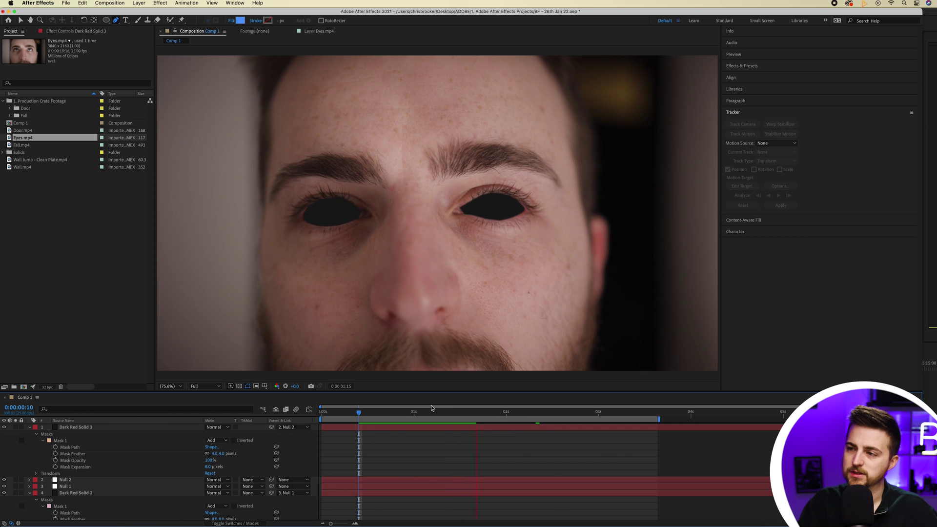
key("space")
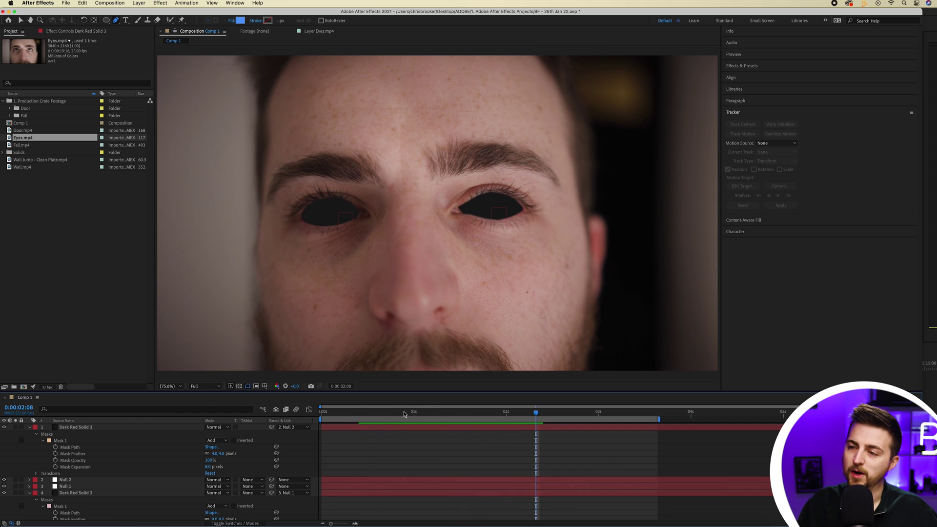
left_click(388, 414)
left_click_drag(388, 414, 528, 418)
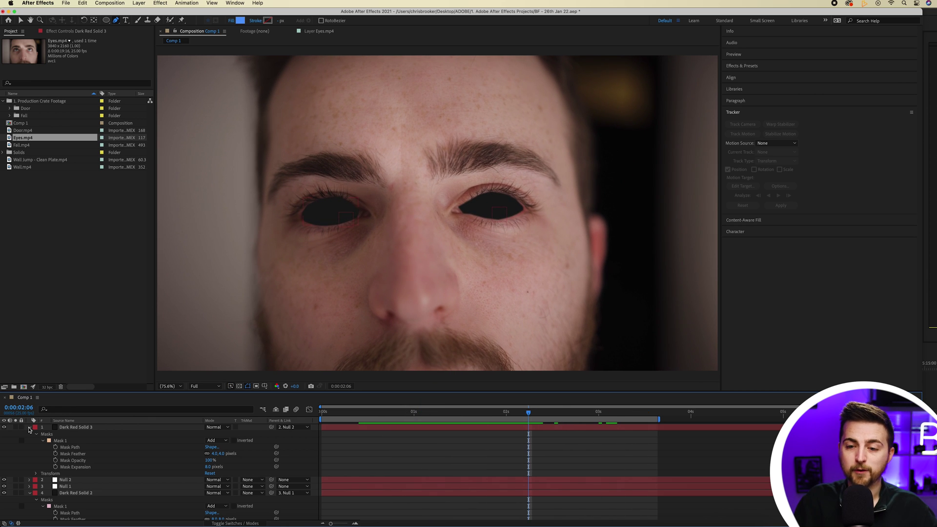
left_click(29, 428)
left_click(29, 447)
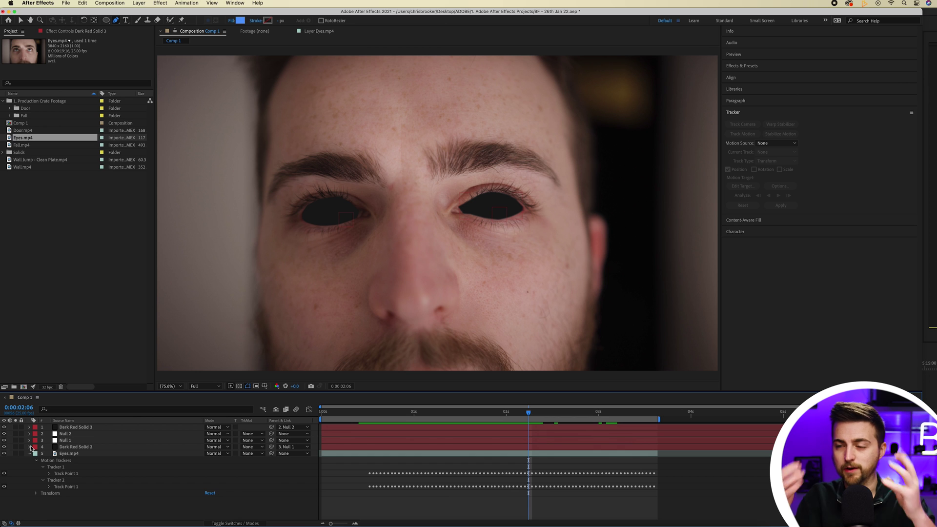
- Create a black solid at comp size (3840 × 2160 px), hide it, and parent it to Null 1
left_click(140, 4)
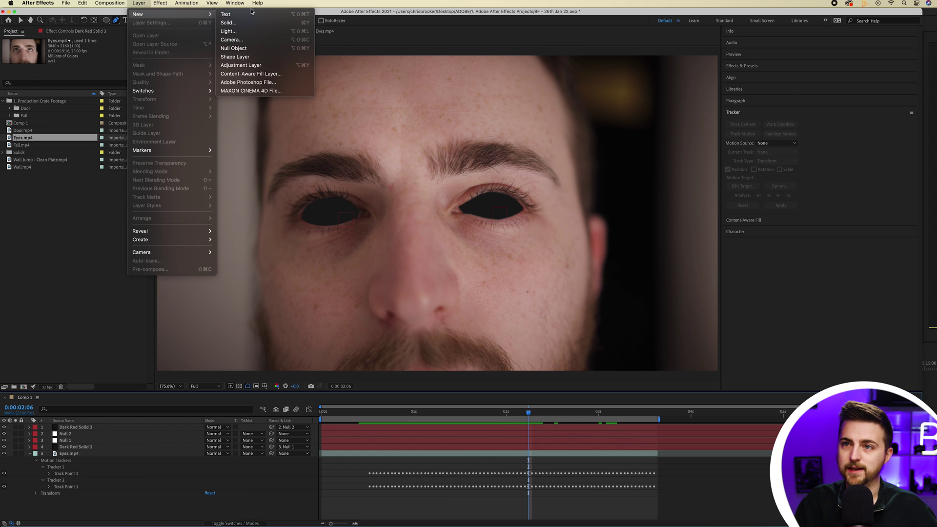
left_click(250, 22)
left_click(275, 238)
left_click(371, 320)
left_click(513, 228)
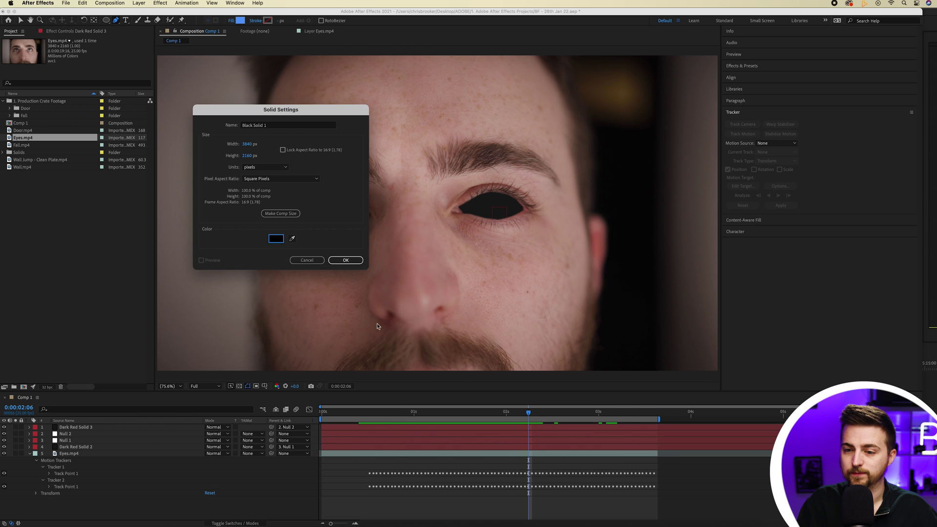
left_click(341, 261)
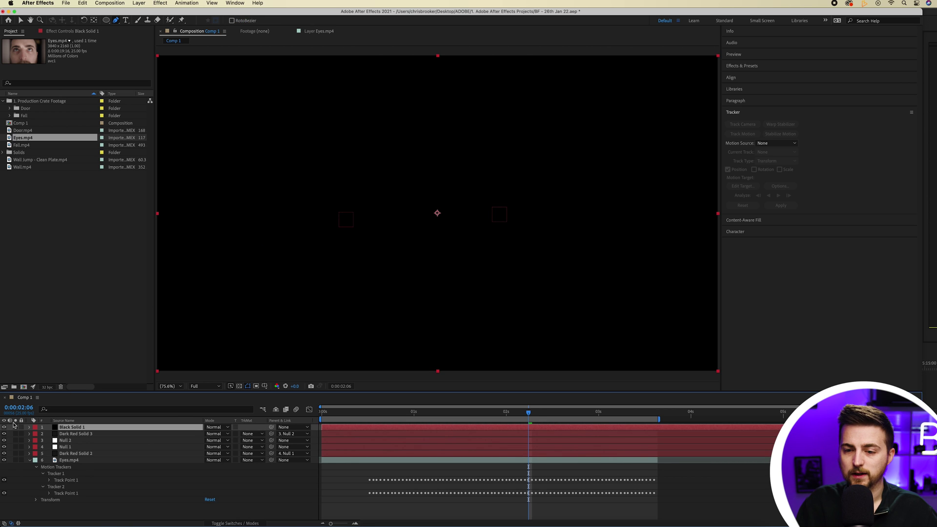
left_click(4, 428)
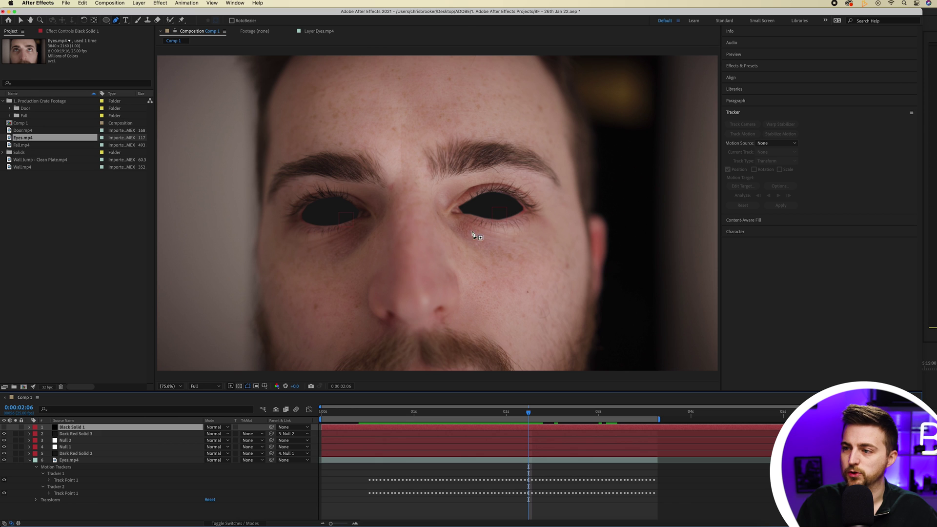
left_click(287, 425)
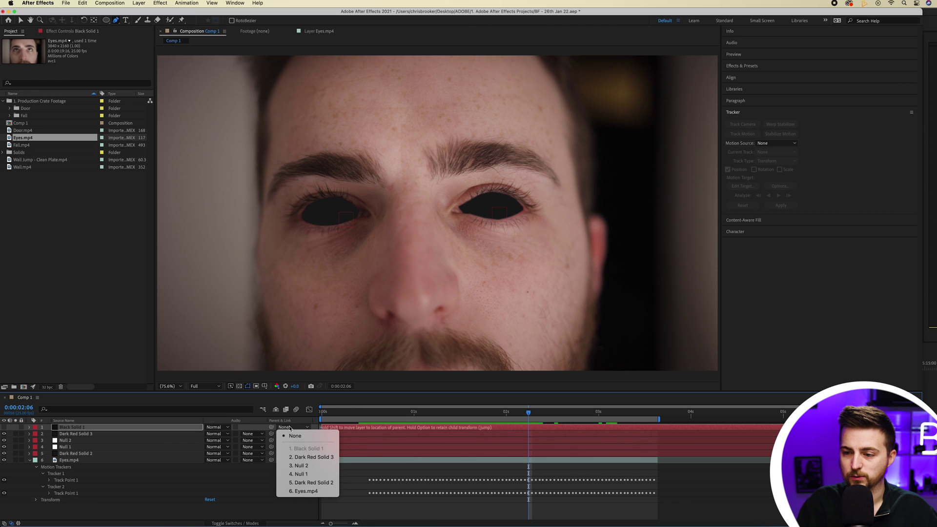
left_click(300, 478)
- At 0:00:02:06, draw a large closed Pen tool mask from eyebrow to cheek around the Null 1 eye on Black Solid 1, and show the layer
left_click(431, 152)
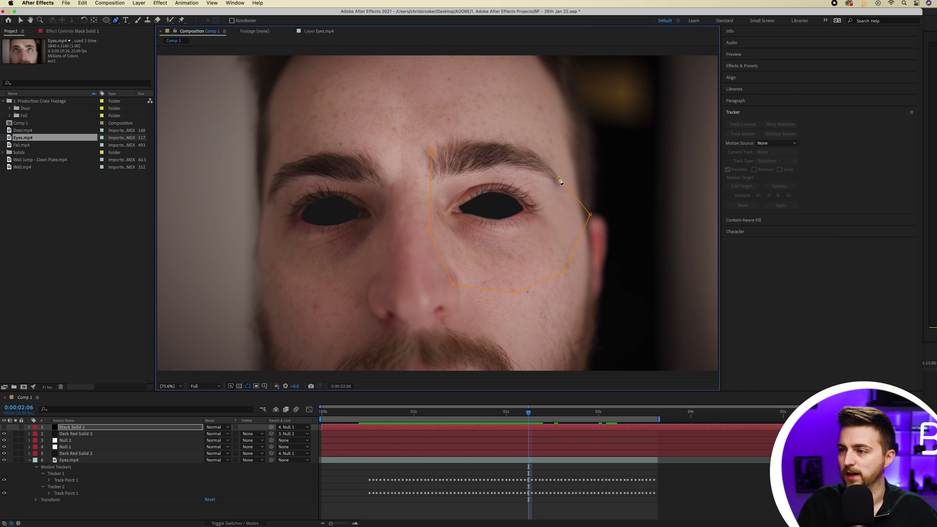
left_click_drag(433, 154, 431, 160)
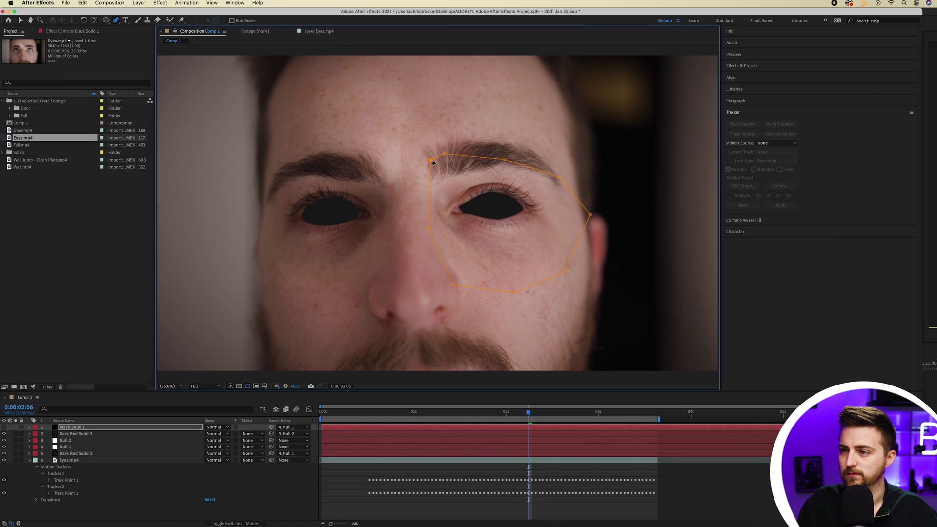
left_click(5, 427)
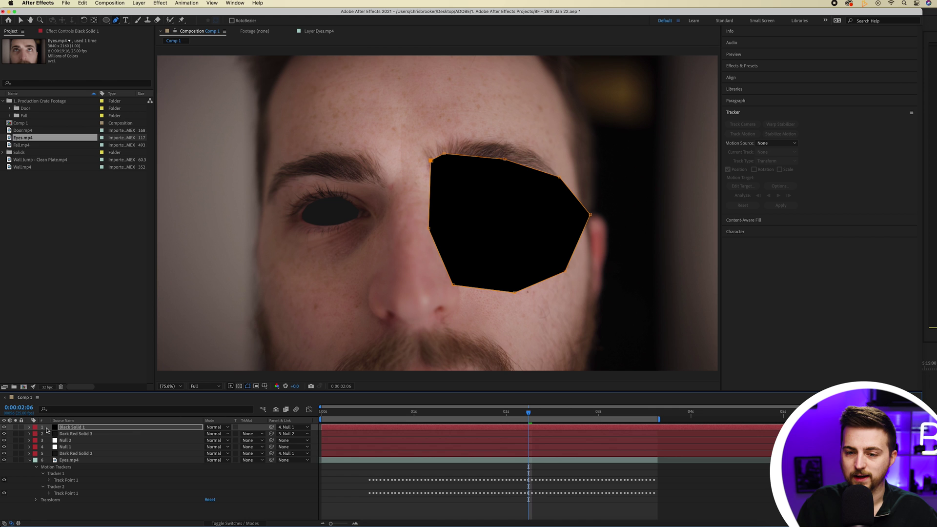
- Feather Mask 1 on Black Solid 1 heavily and lower its opacity to create soft dark shading around the eye
left_click(30, 428)
left_click(36, 434)
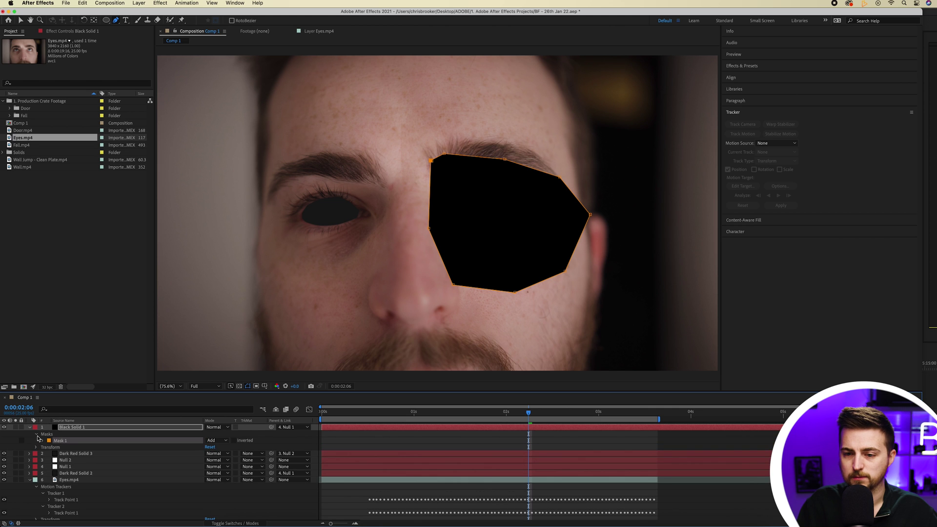
left_click(43, 441)
left_click_drag(215, 455, 347, 454)
left_click_drag(213, 459, 193, 461)
left_click(442, 444)
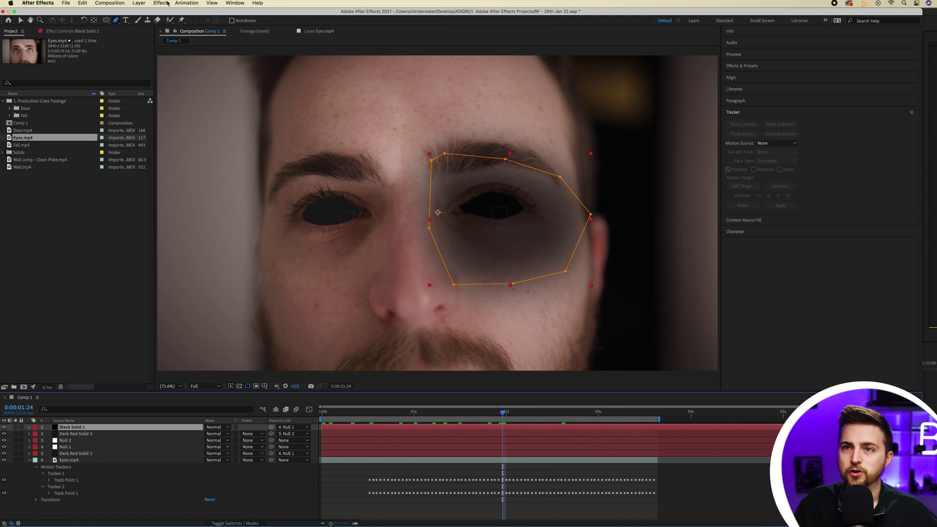
- Create another black solid with the existing settings, parent it to Null 2, and hide it
left_click(139, 3)
mouse_move(147, 11)
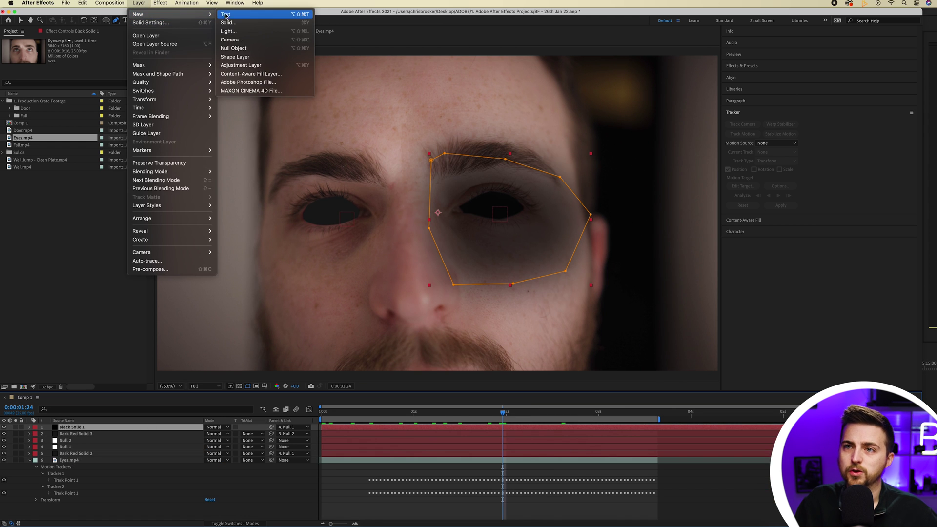
left_click(234, 21)
key("Return")
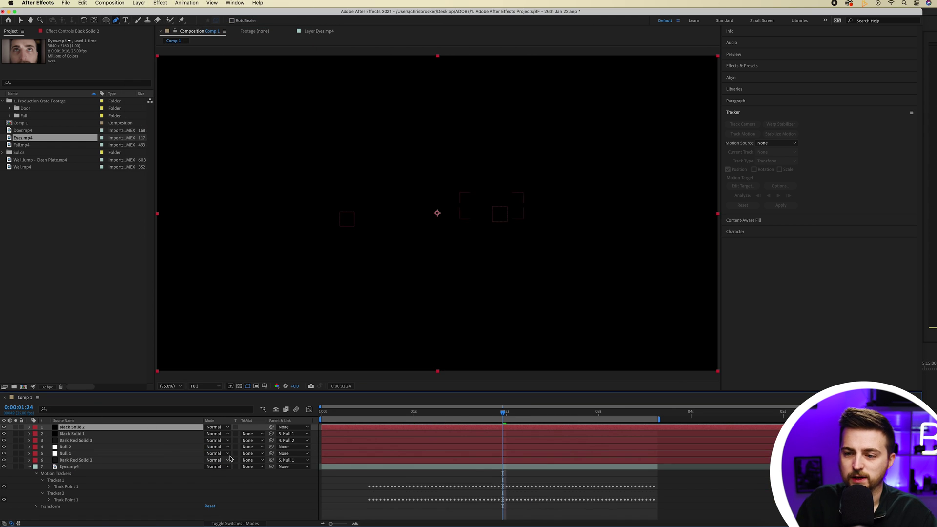
left_click(288, 427)
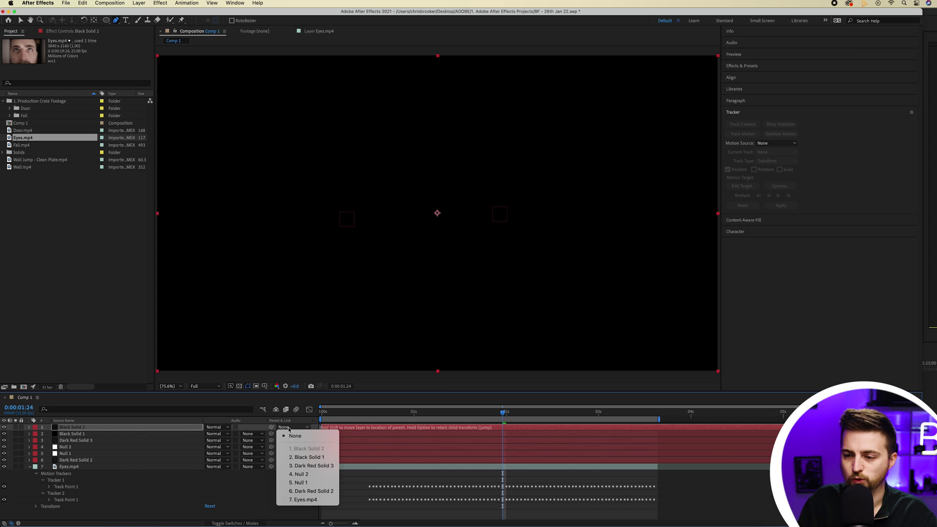
left_click(303, 474)
left_click(5, 427)
- At 0:00:01:24, draw a closed six-sided Pen tool mask around the unshaded eye socket on Black Solid 2 and make the layer visible
left_click(375, 255)
left_click(376, 187)
left_click(300, 170)
left_click(268, 270)
left_click(313, 299)
left_click(375, 255)
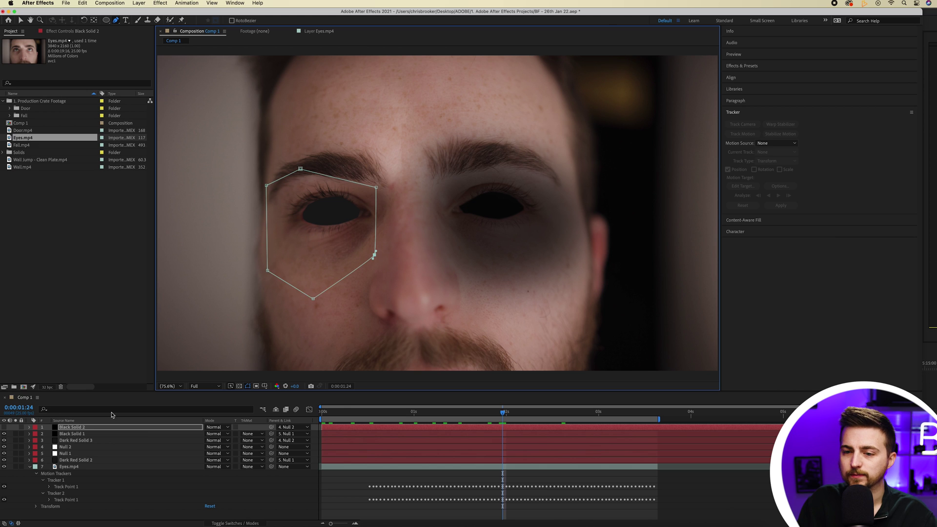
left_click(5, 427)
- Set Mask 1 on Black Solid 2 to a feather of 320 pixels, an expansion of 44 pixels, and an opacity of about 54%
left_click(30, 428)
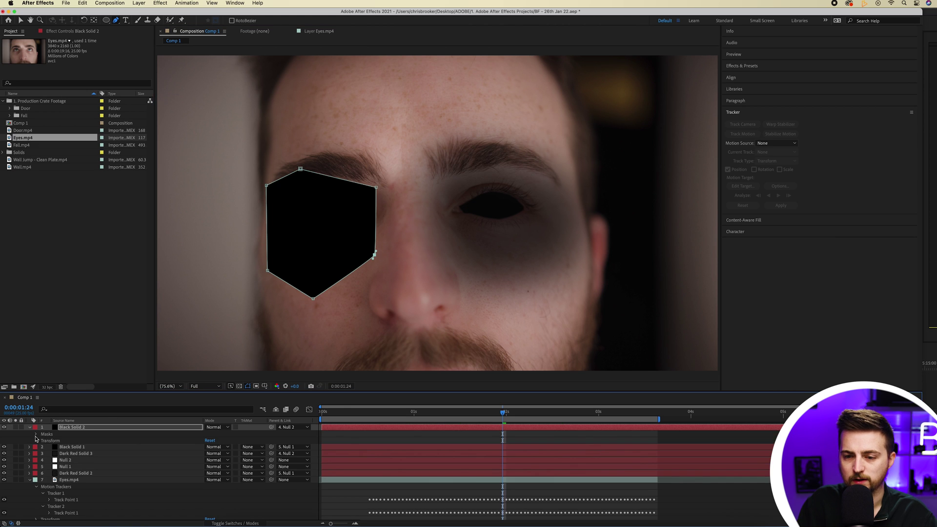
left_click(36, 433)
left_click(43, 440)
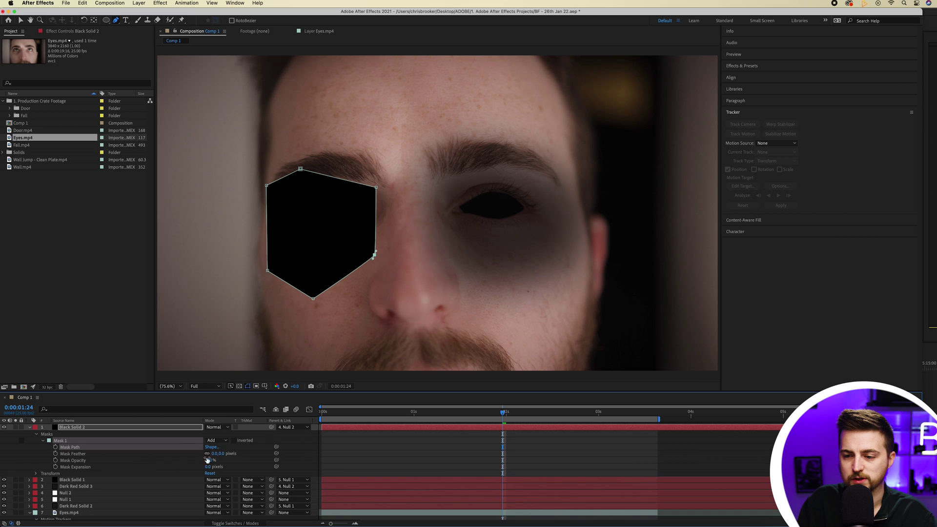
left_click_drag(215, 457, 341, 455)
left_click_drag(209, 470, 192, 460)
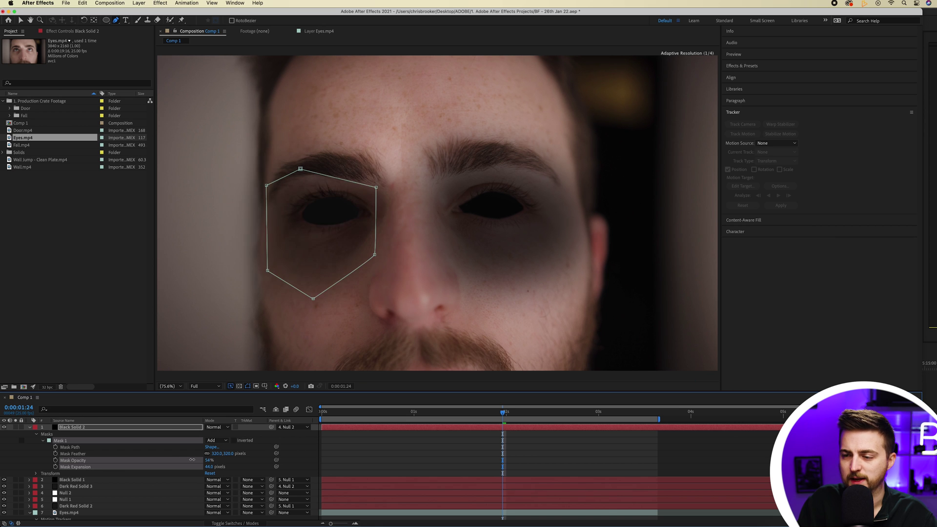
left_click(388, 443)
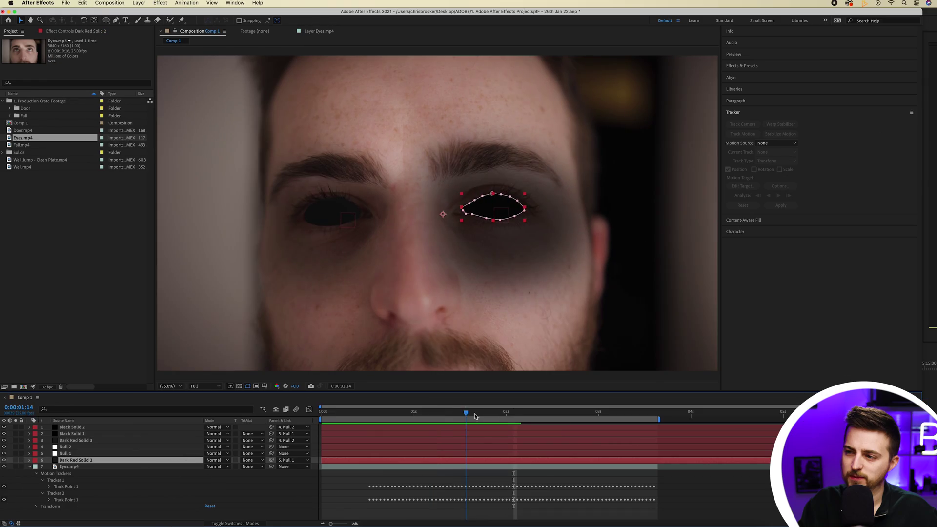
- Play back the shaded eyes from near the start of the composition, and hide Black Solid 1 and Black Solid 2
left_click_drag(475, 416, 329, 412)
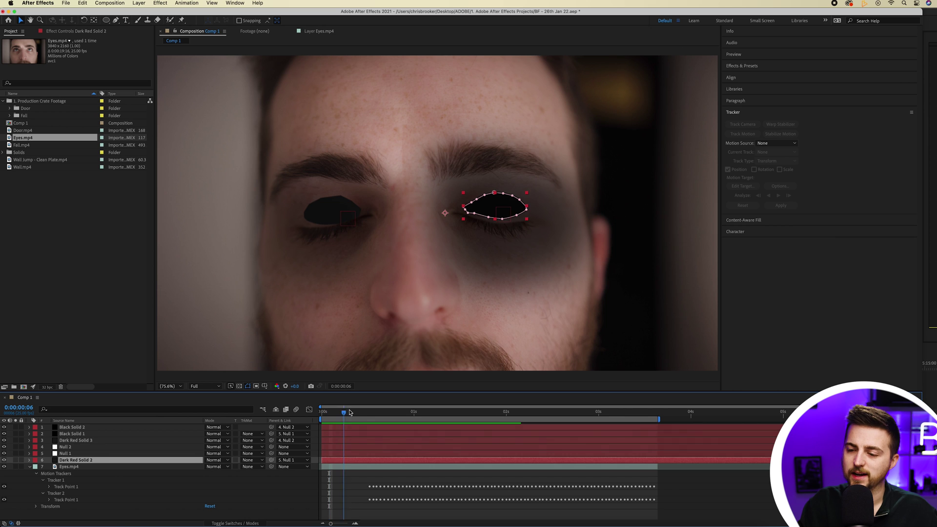
key("space")
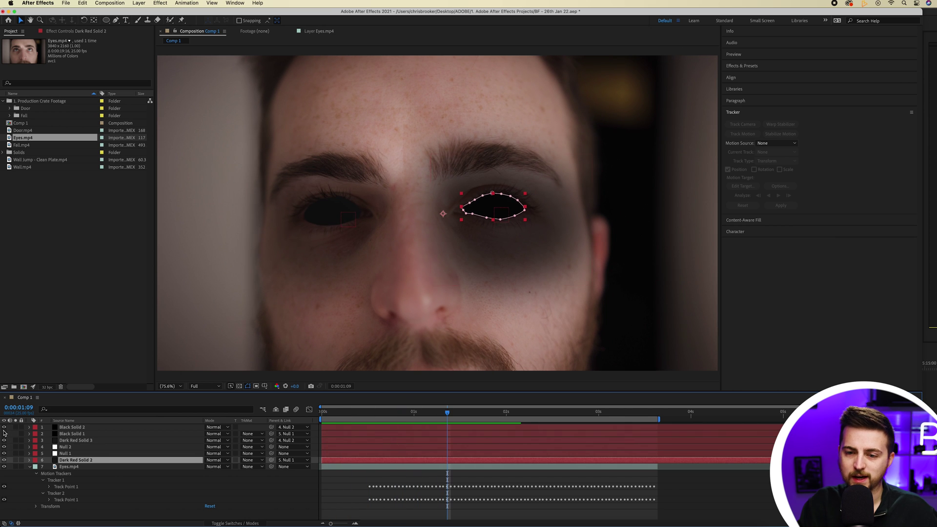
left_click_drag(3, 434, 4, 427)
- Duplicate the Eyes.mp4 layer and move the copy to the top of the layer stack
left_click(99, 467)
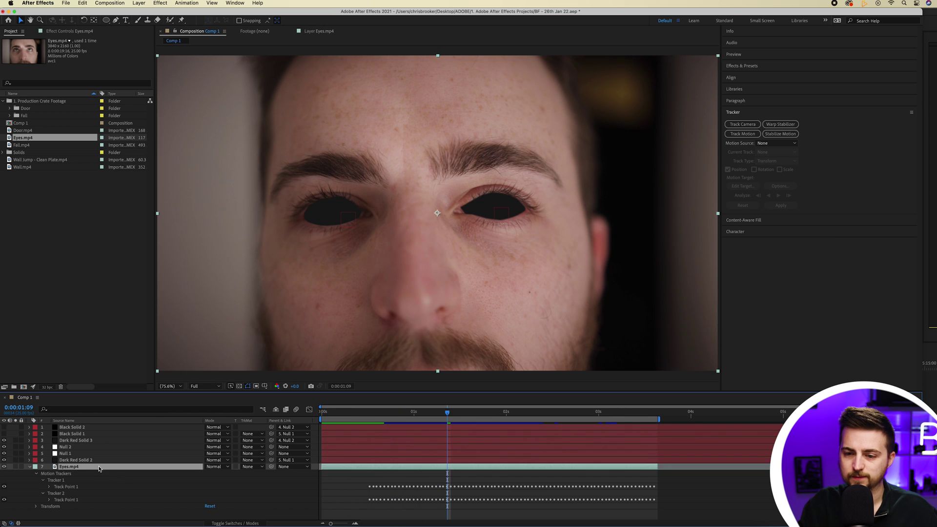
key("ctrl+d")
left_click_drag(102, 468, 103, 428)
- At 0:00:01:00, open the duplicate Eyes.mp4 in the Layer viewer, framed closely on the eye tracked by Null 2
mouse_move(413, 420)
left_mouse_down()
mouse_move(371, 420)
mouse_move(414, 421)
left_mouse_up()
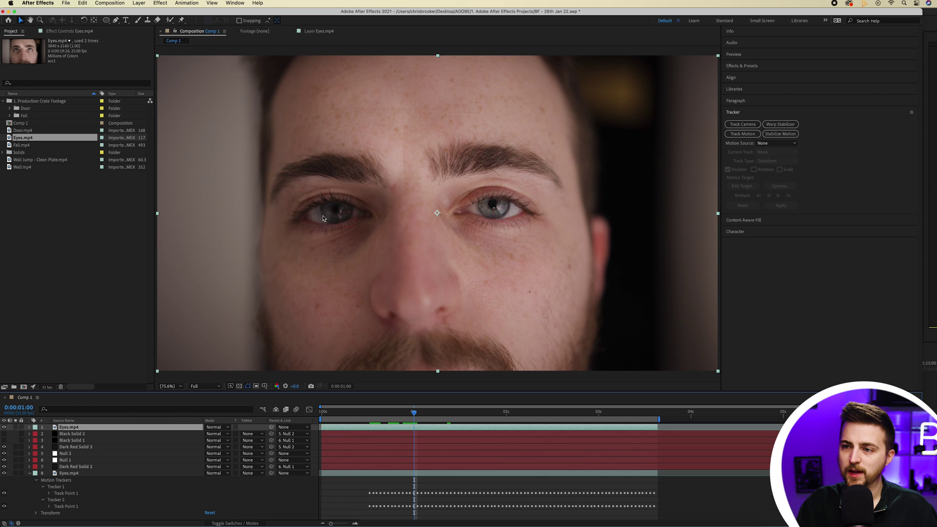
scroll(439, 214, "up", 4)
left_click_drag(447, 261, 714, 264)
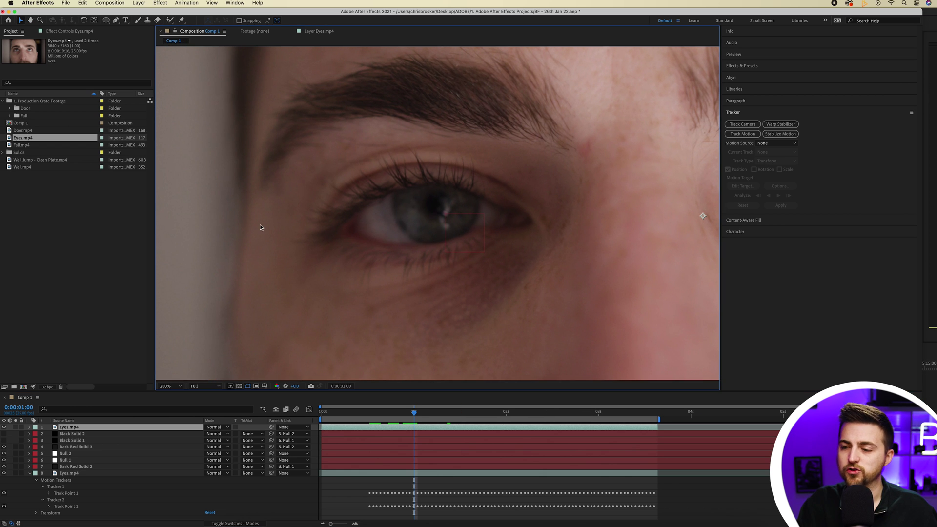
left_click(170, 21)
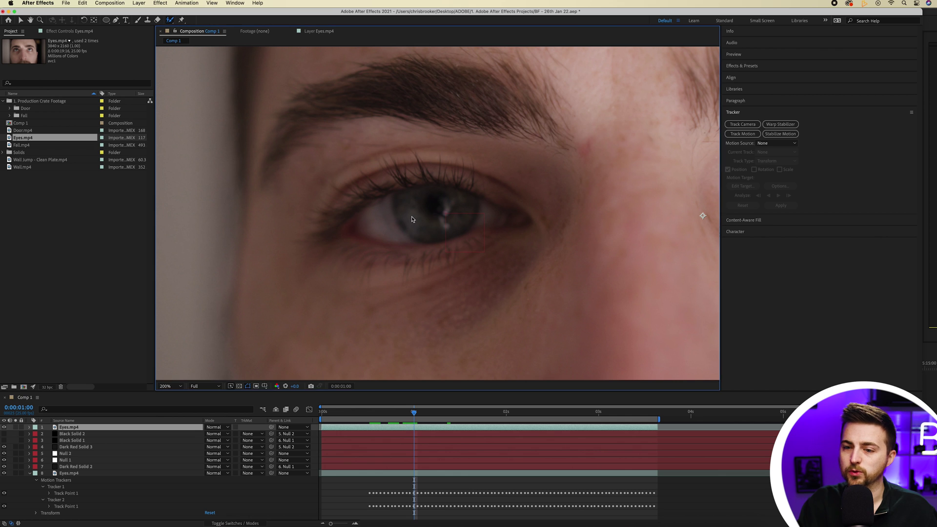
double_click(412, 216)
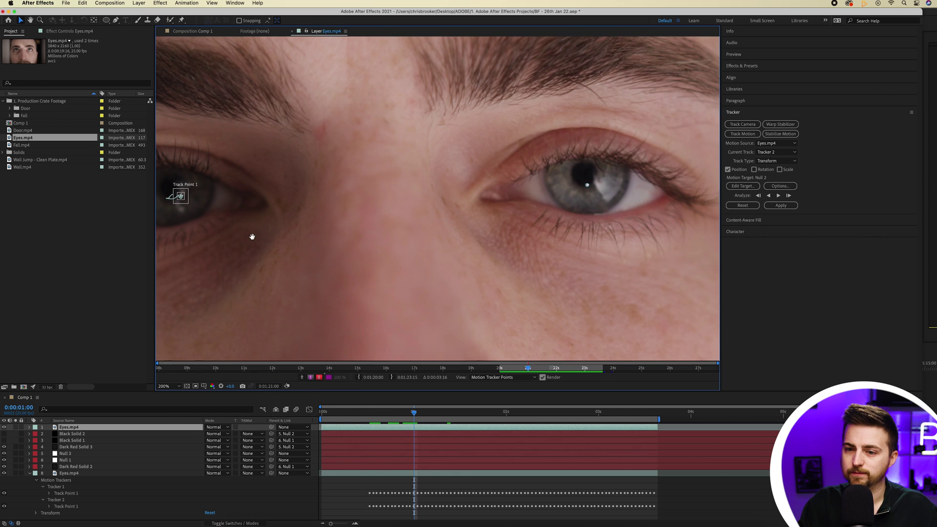
left_click_drag(252, 237, 476, 247)
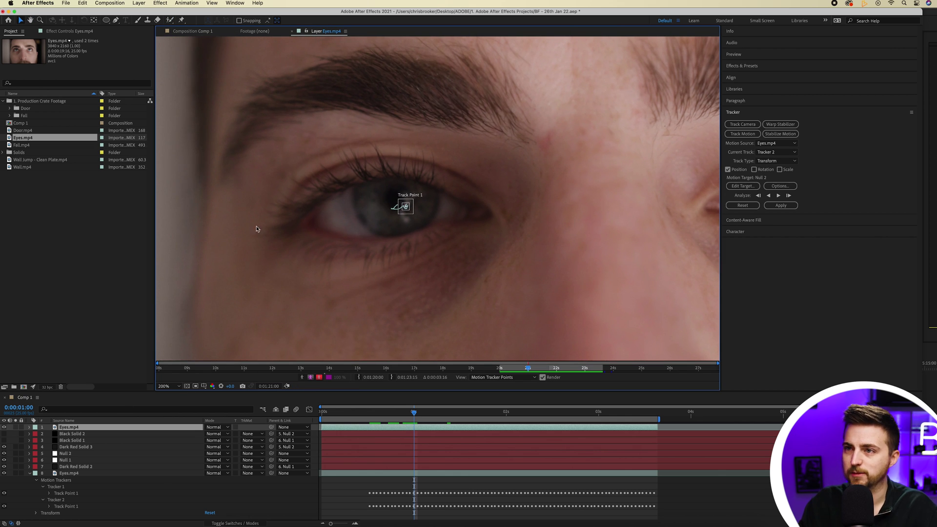
- Delete the Motion Trackers from the duplicate Eyes.mp4 layer
left_click(29, 427)
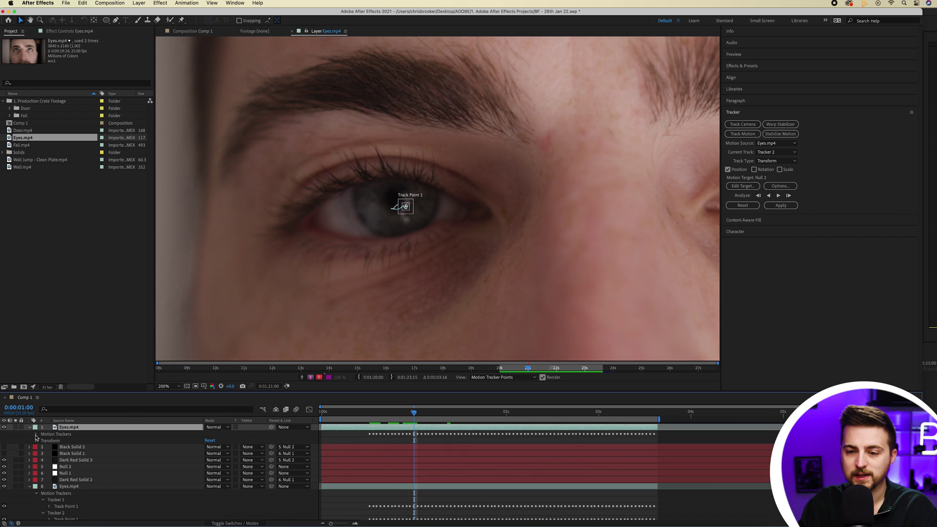
left_click(36, 434)
left_click(64, 438)
key("Delete")
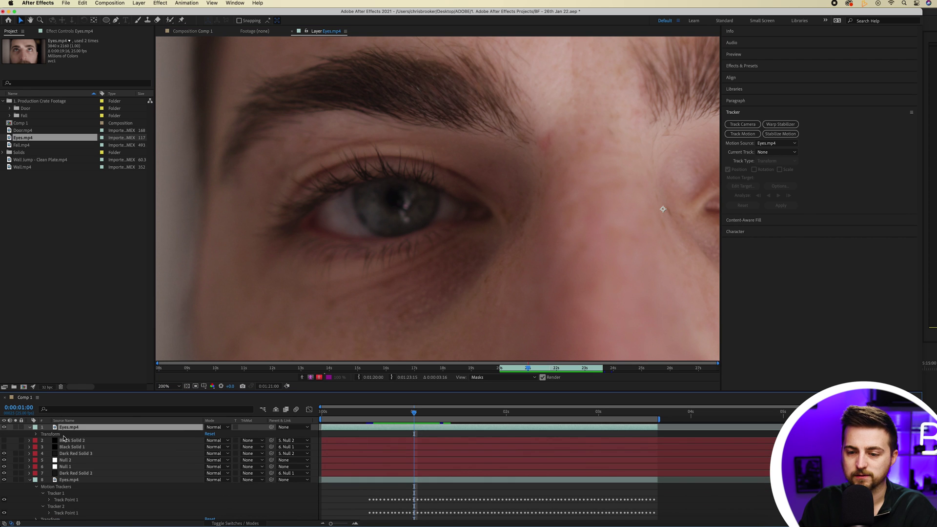
- With the Roto Brush at 0:00:01:00, select the eye and surrounding skin from below the eyebrow to the upper cheek on the duplicate Eyes.mp4
left_click(170, 20)
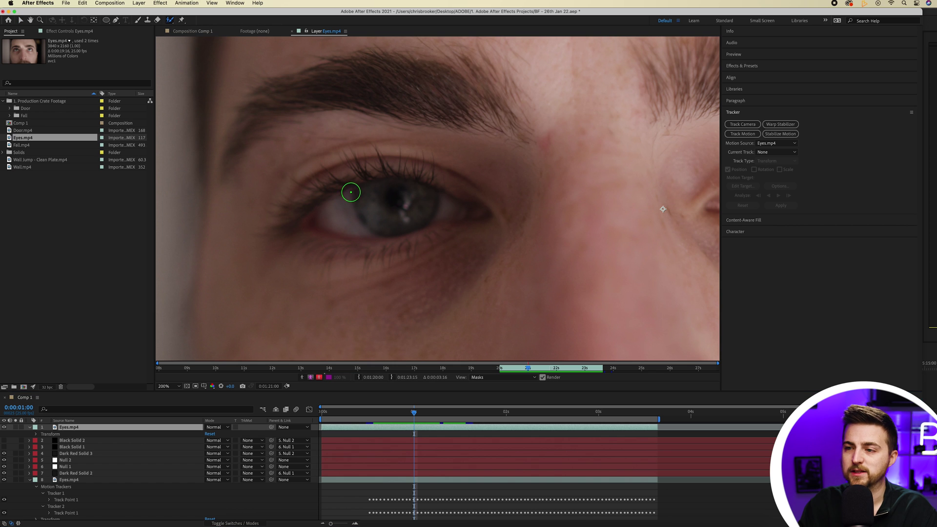
left_click(423, 155)
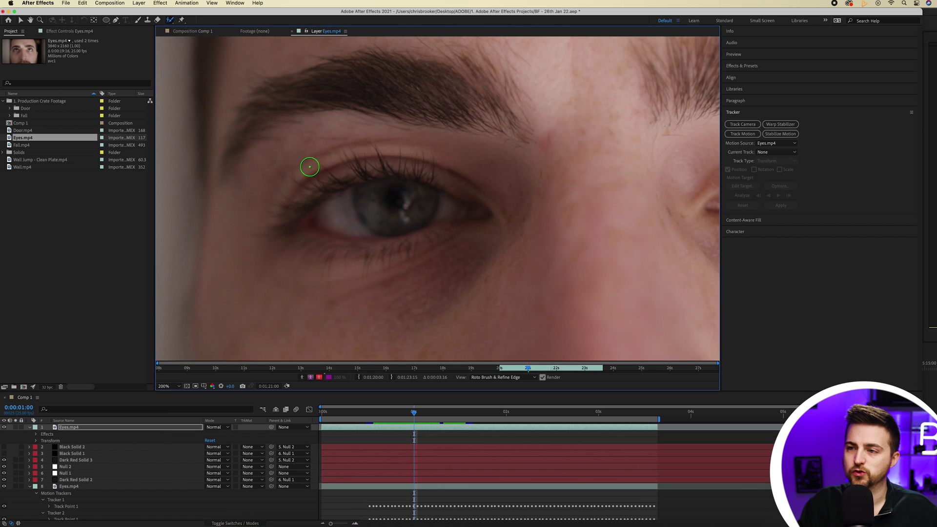
left_click_drag(401, 158, 372, 156)
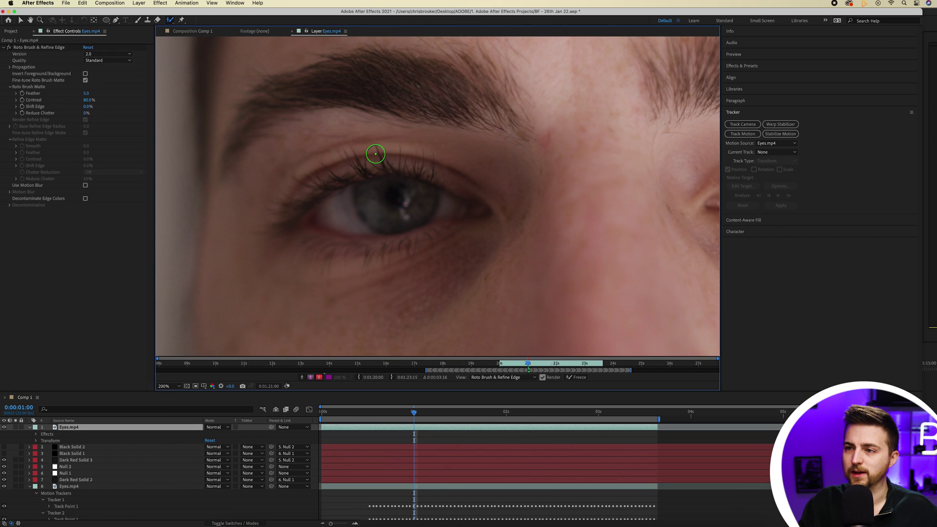
left_click(535, 282)
left_click_drag(259, 145, 318, 281)
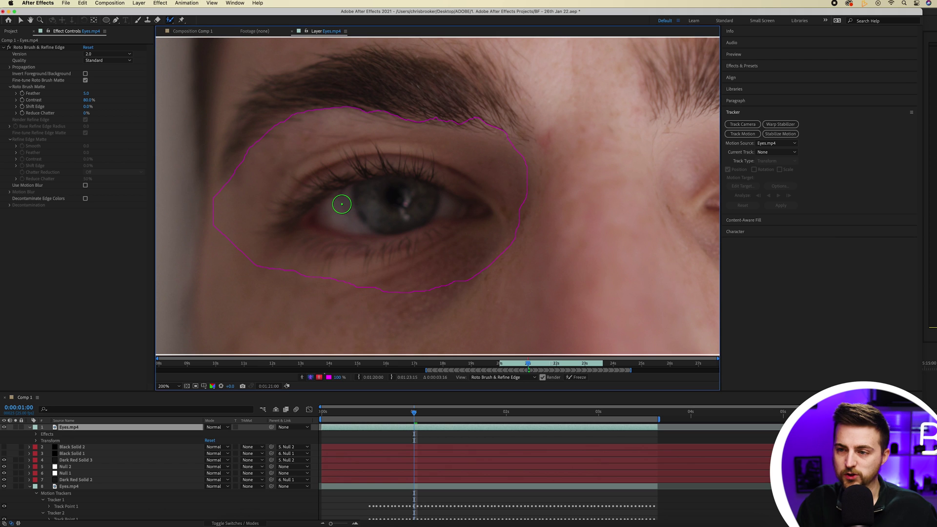
- Subtract the visible eyeball from the Roto Brush selection and refine the matte edge along the upper eyelid
mouse_move(356, 201)
left_mouse_down()
mouse_move(386, 188)
mouse_move(438, 198)
mouse_move(386, 219)
mouse_move(339, 217)
mouse_move(347, 218)
left_mouse_up()
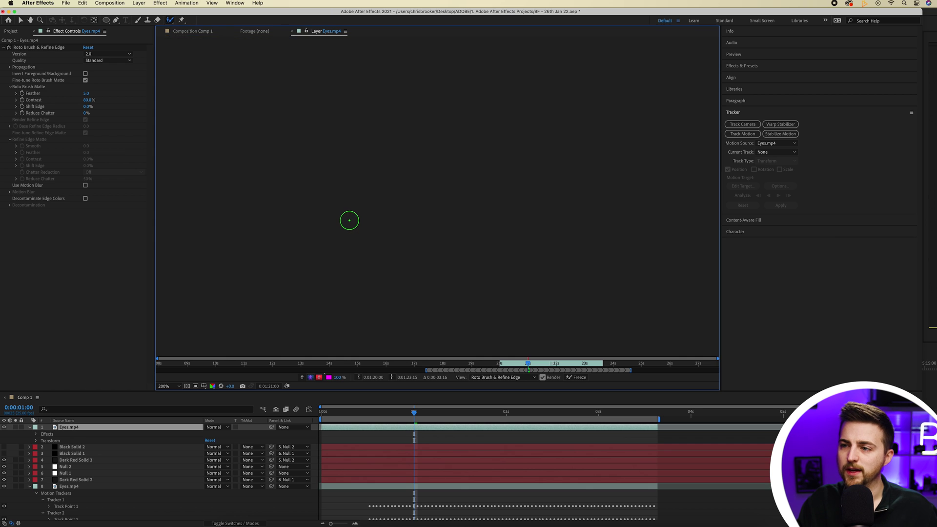
left_click_drag(448, 209, 446, 205)
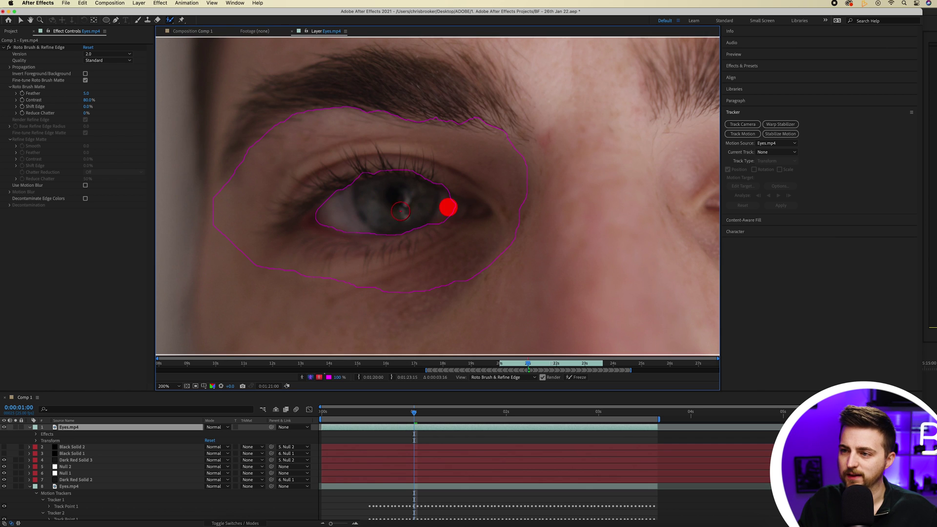
left_click_drag(425, 171, 324, 168)
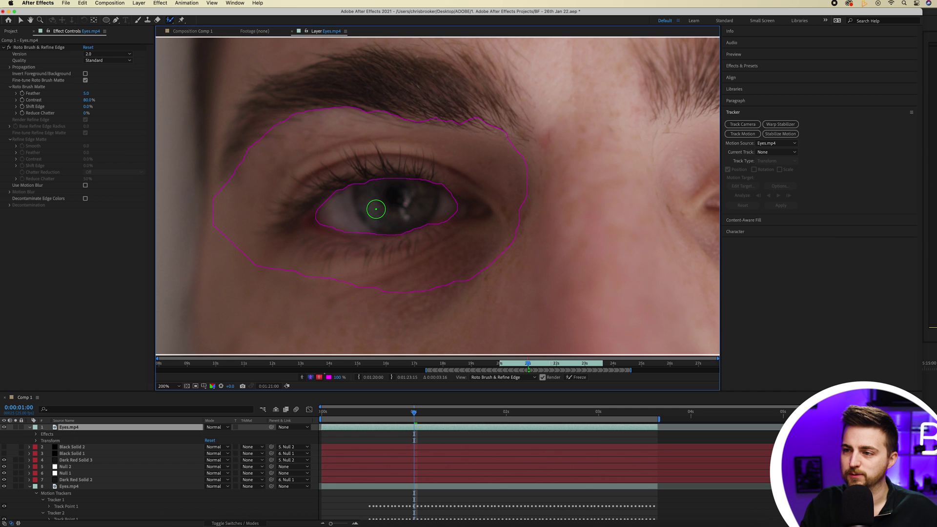
- Propagate the Roto Brush selection forward frame by frame from 0:00:01:00 to 0:00:02:19, checking the eyelid outline
key("Page_Down")
key("Page_Down")
key("Page_Down")
key("Page_Down")
key("Page_Down")
key("Page_Down")
key("Page_Down")
key("Page_Down")
key("Page_Down")
key("Page_Down")
key("Page_Down")
key("Page_Down")
key("Page_Down")
key("Page_Down")
key("Page_Down")
key("Page_Down")
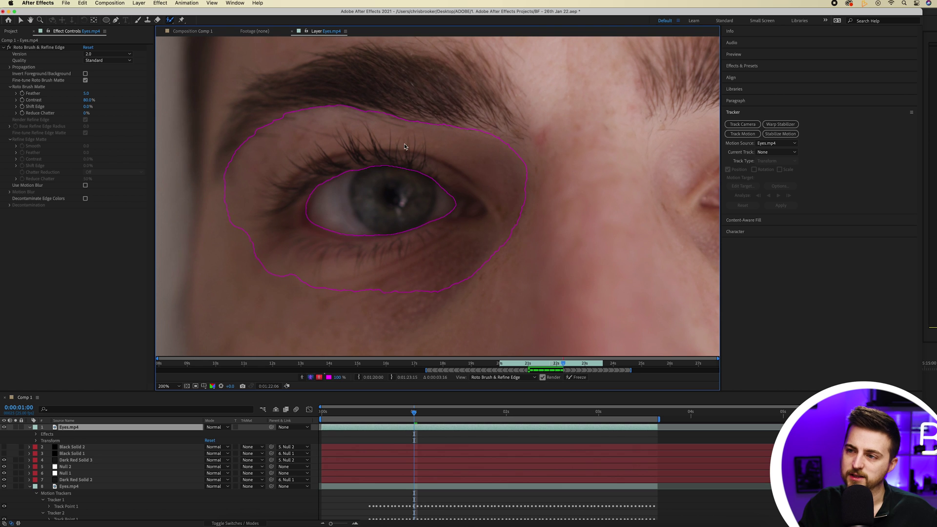
key("Page_Down")
key("Page_Down")
key("Page_Down")
key("Page_Down")
key("Page_Down")
key("Page_Down")
key("Page_Down")
key("Page_Down")
key("Page_Down")
key("Page_Down")
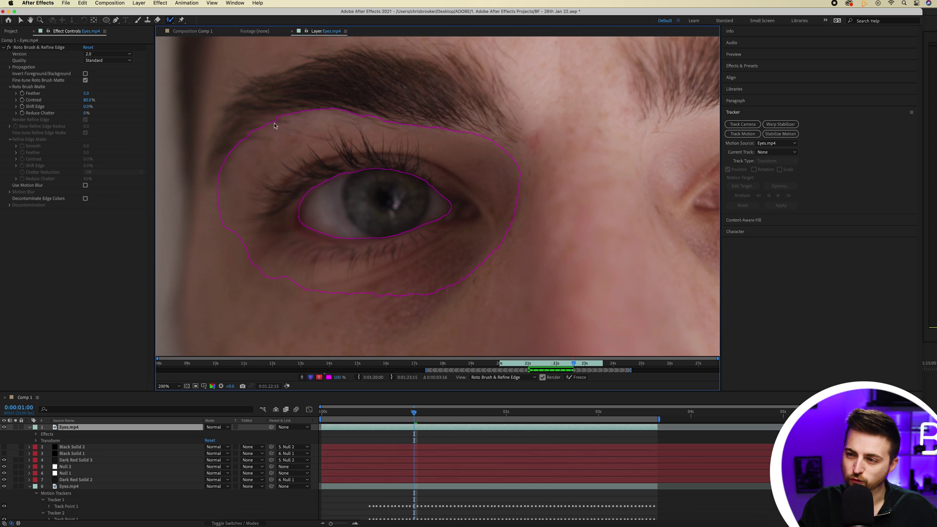
key("Page_Down")
key("Page_Down")
key("Page_Down")
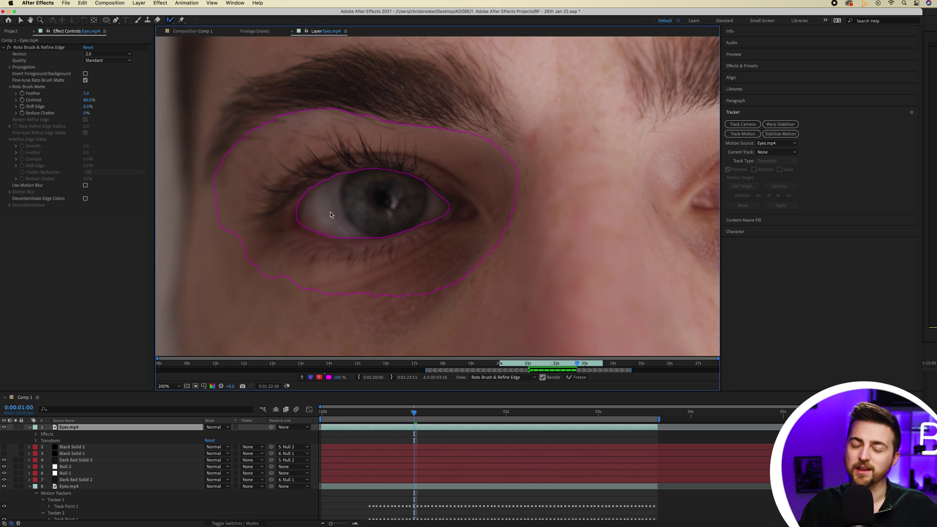
left_click(576, 411)
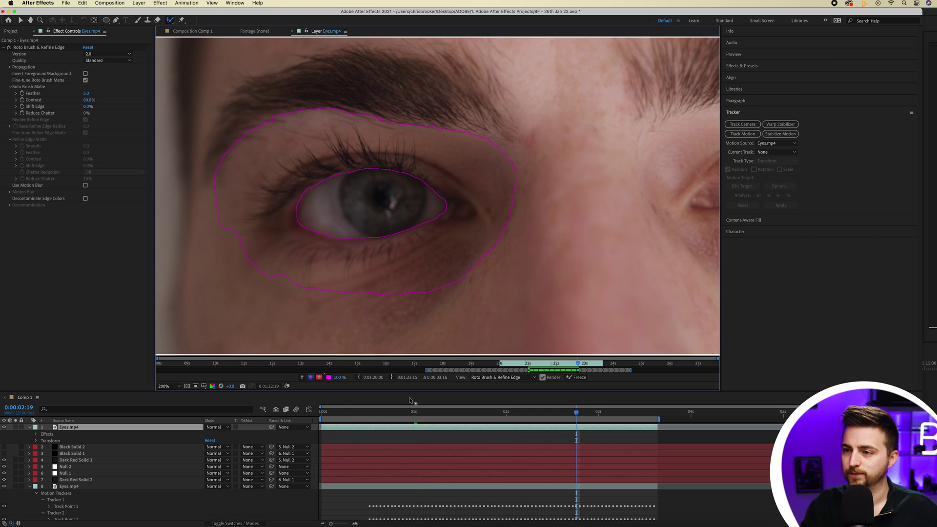
- Return to 0:00:01:00 and propagate the Roto Brush selection backward to 0:00:00:18
left_click(409, 415)
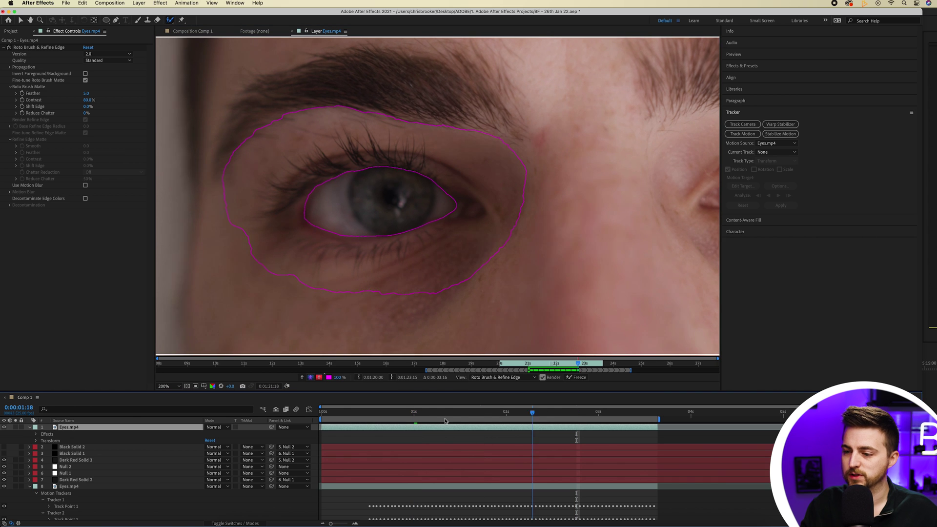
left_click(414, 415)
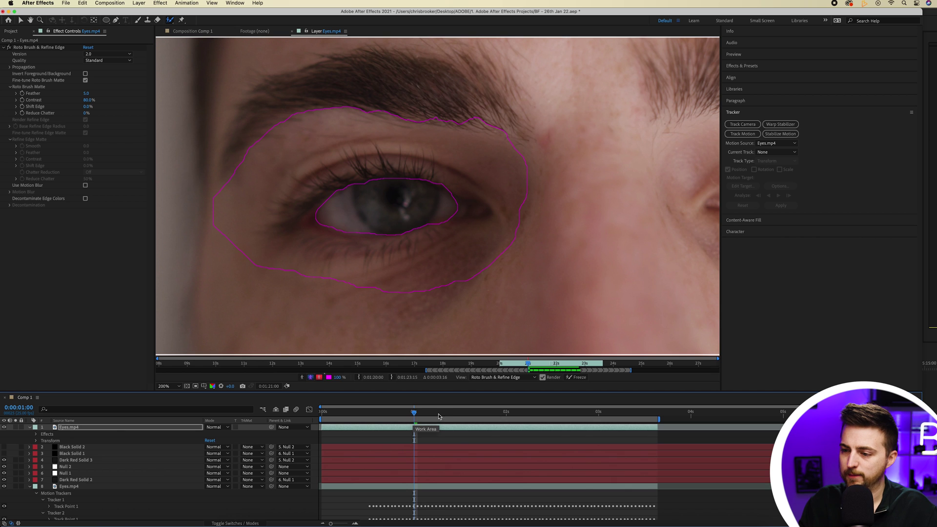
key("Page_Up")
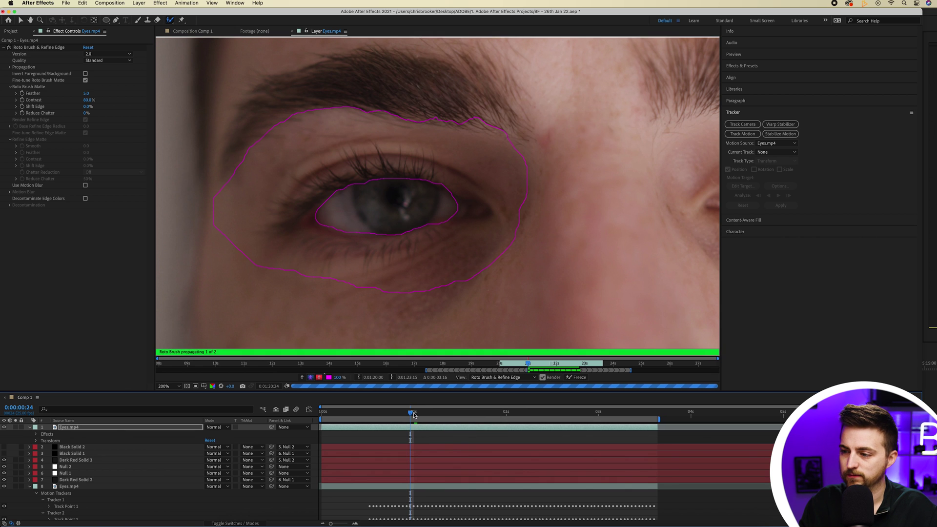
left_click_drag(411, 415, 389, 415)
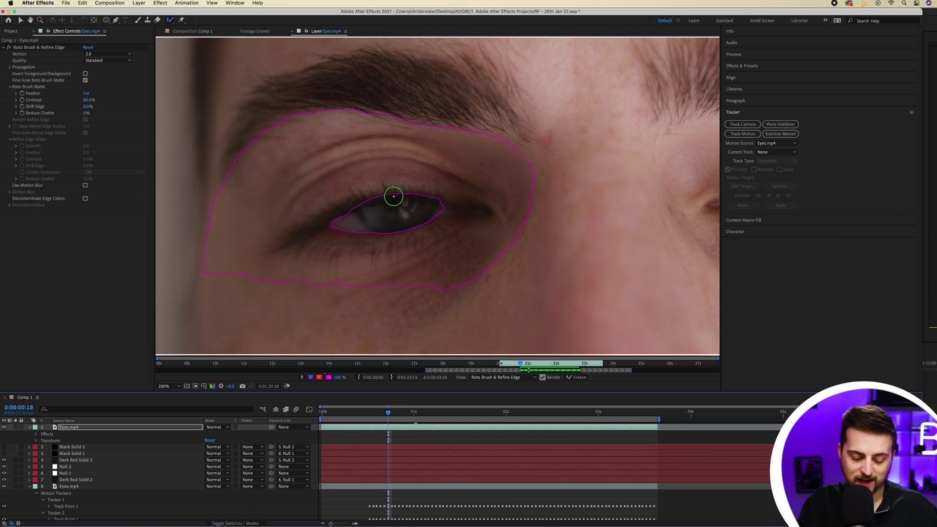
- Refine the Roto Brush matte along the upper eyelid at 0:00:00:18 and fill the opening of the nearly closed eye at 0:00:00:15
left_click_drag(403, 188, 445, 189)
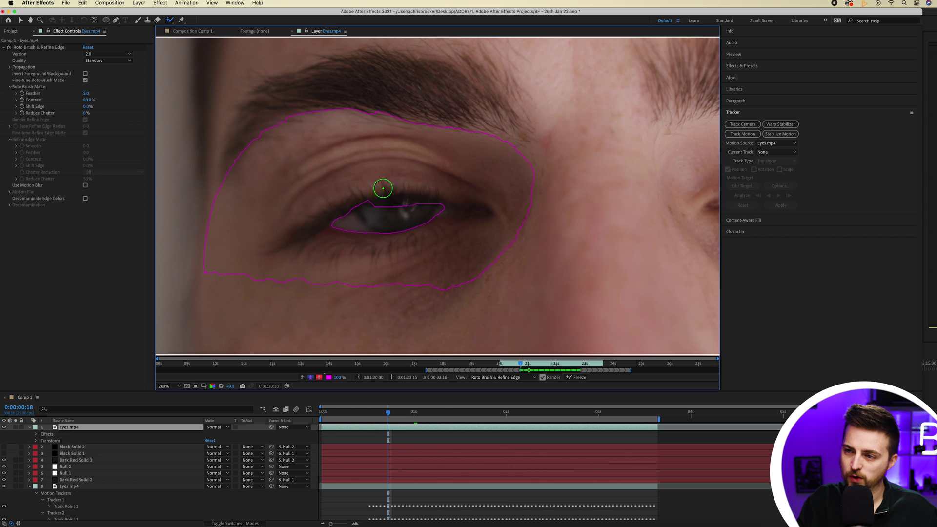
left_click(368, 191)
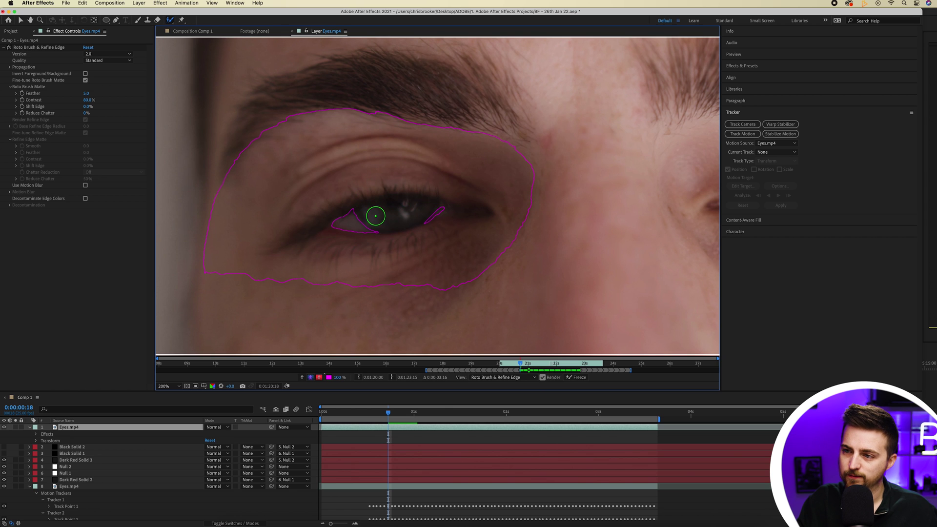
left_click_drag(363, 221, 430, 211)
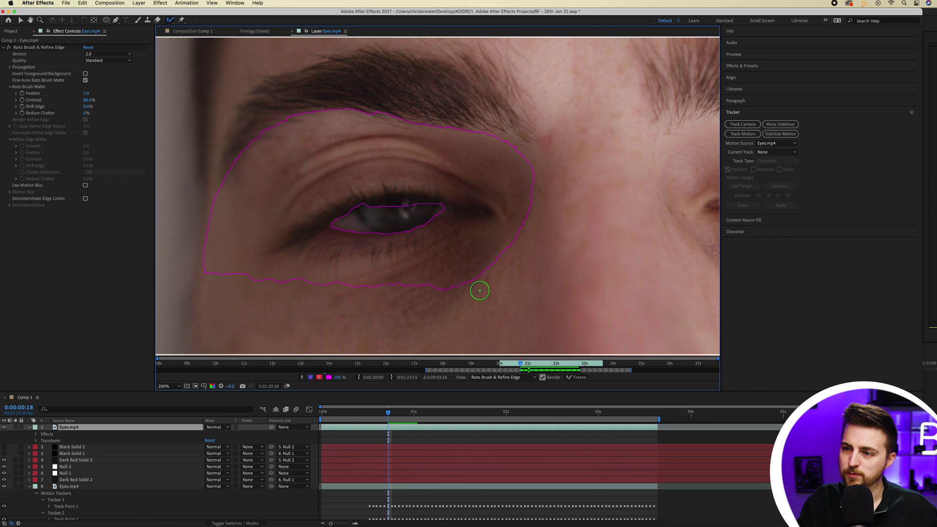
left_click_drag(388, 413, 377, 415)
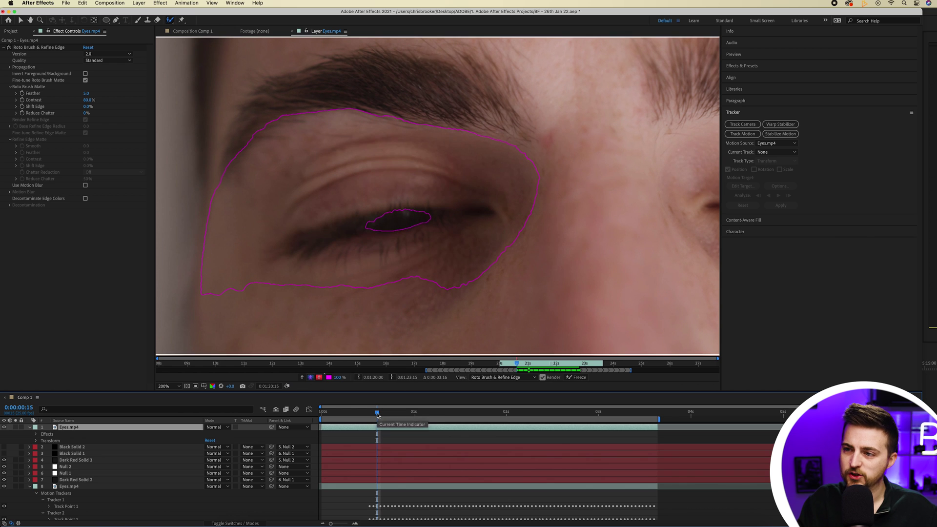
mouse_move(370, 222)
left_mouse_down()
mouse_move(451, 215)
mouse_move(363, 205)
left_mouse_up()
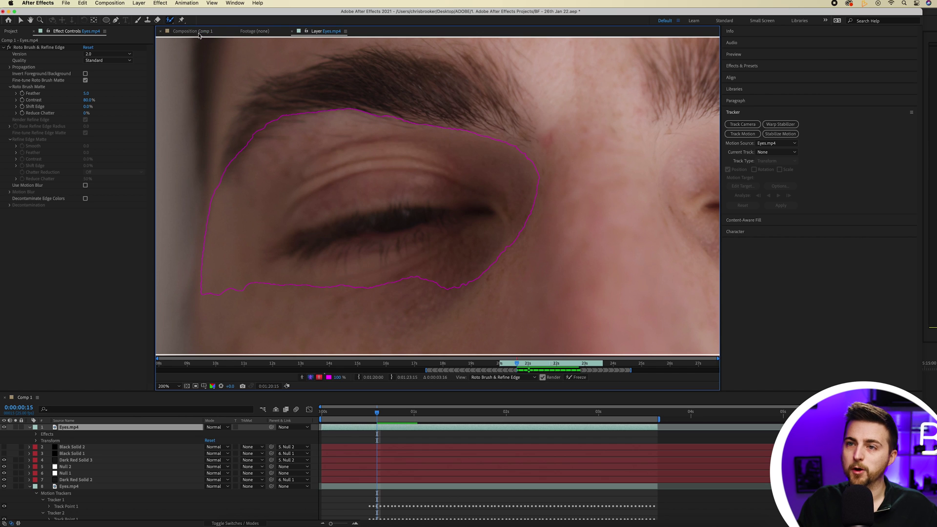
- Play back the cut-out eye in the Comp 1 composition from 0:00:00:13 and inspect the matte edges around 0:00:00:23
left_click(195, 31)
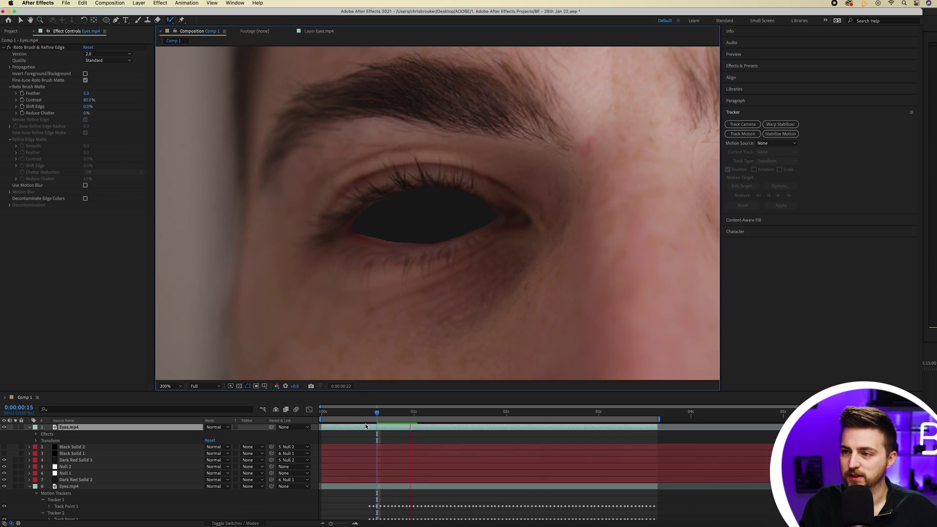
left_click_drag(410, 414, 371, 414)
key("space")
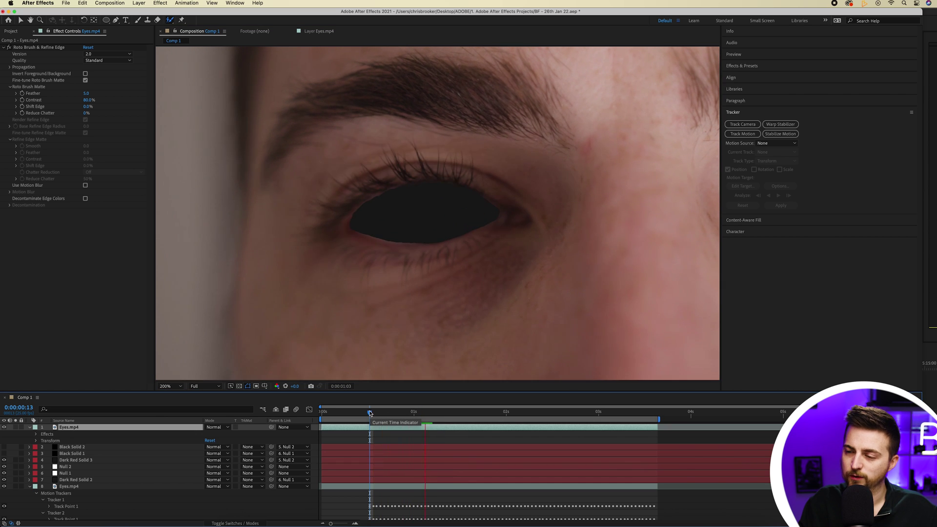
key("space")
left_click_drag(424, 414, 403, 414)
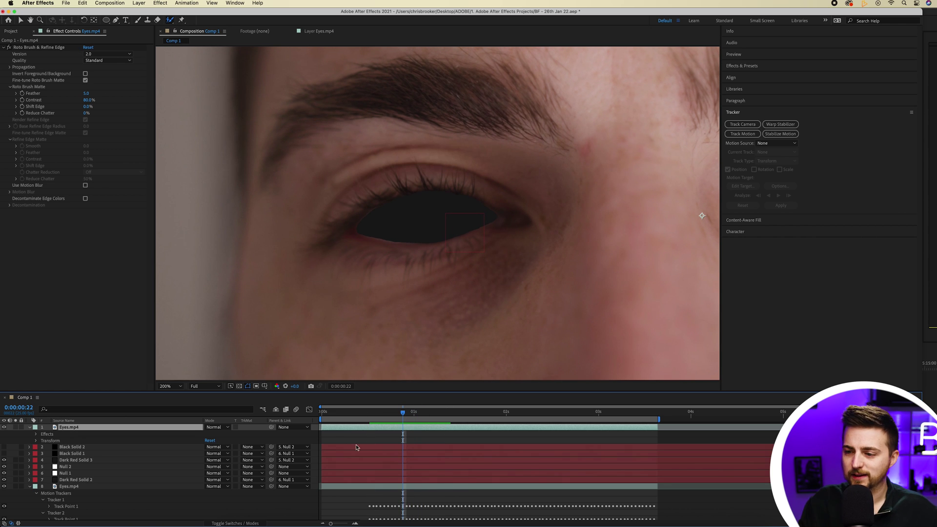
mouse_move(395, 417)
left_mouse_down()
mouse_move(378, 417)
mouse_move(407, 416)
left_mouse_up()
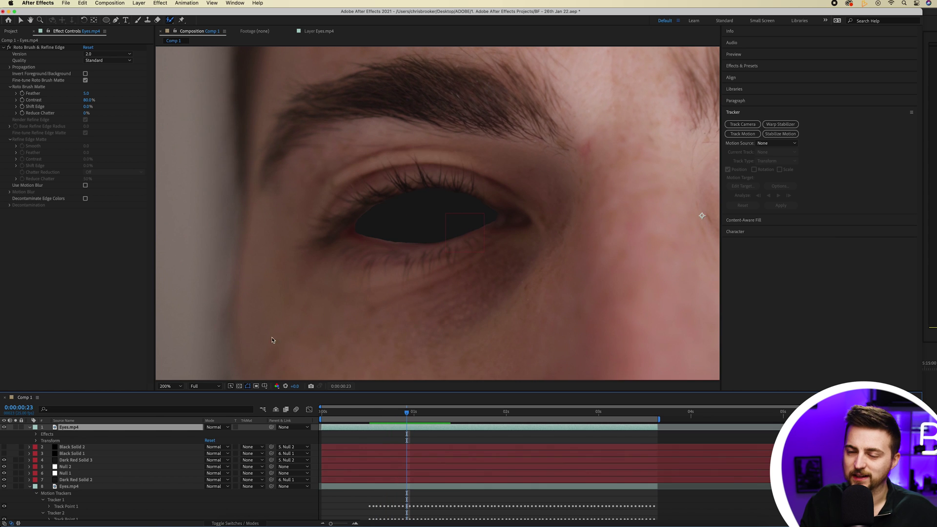
- Set the Roto Brush matte's Feather to 24.7, increase Reduce Chatter, and review the blink on the full face
mouse_move(85, 114)
left_mouse_down()
mouse_move(100, 113)
mouse_move(102, 95)
mouse_move(165, 95)
left_mouse_up()
left_click(377, 413)
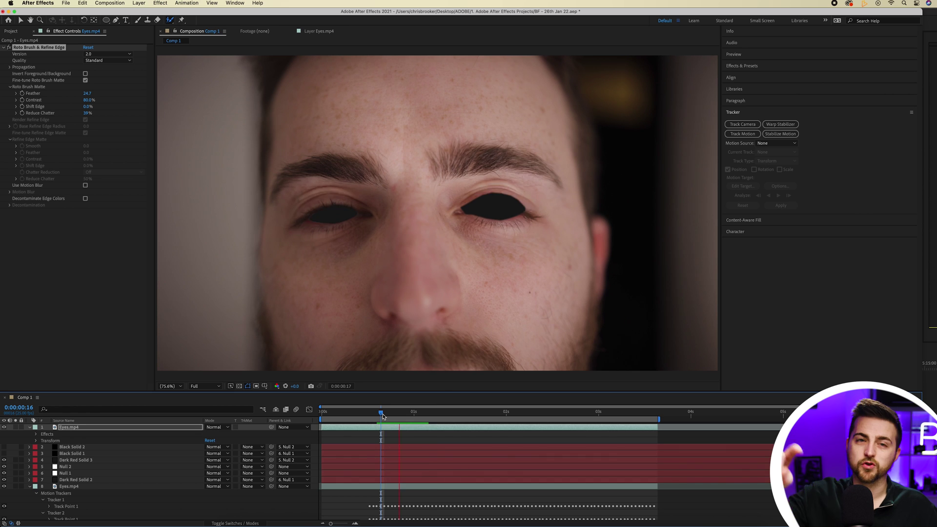
left_click_drag(382, 415, 433, 412)
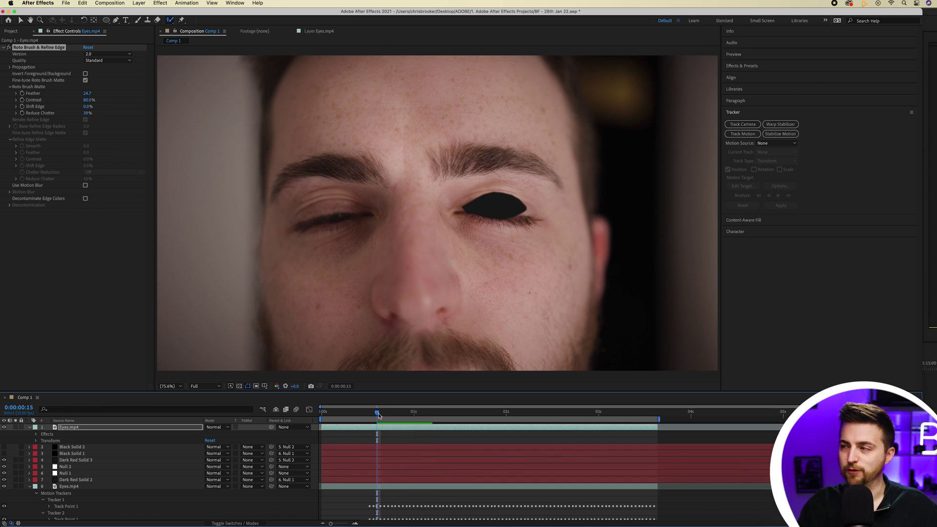
- Show Black Solid 1 and Black Solid 2, move the rotoscoped Eyes.mp4 layer directly below them, and check the blink up to 0:00:00:12
left_click(5, 452)
left_click_drag(418, 413, 392, 413)
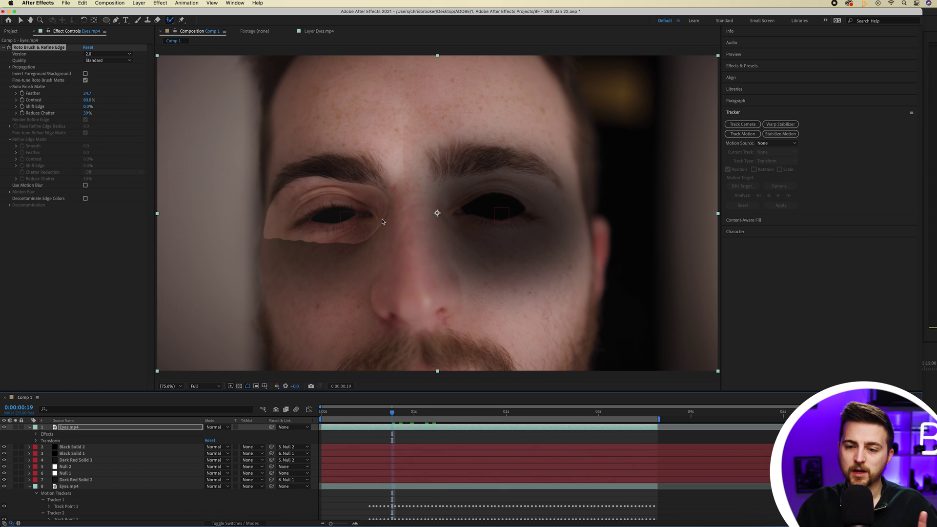
left_click_drag(104, 429, 99, 457)
left_click_drag(387, 413, 342, 414)
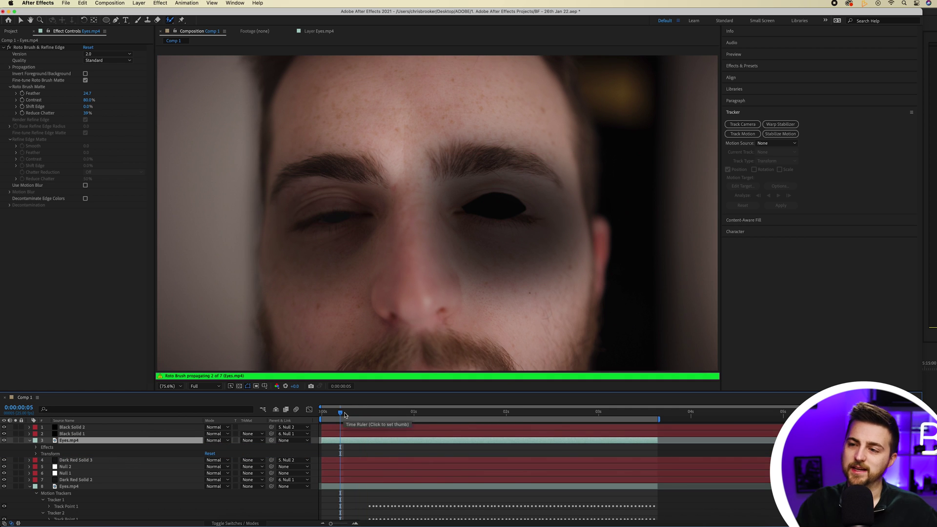
left_click(366, 414)
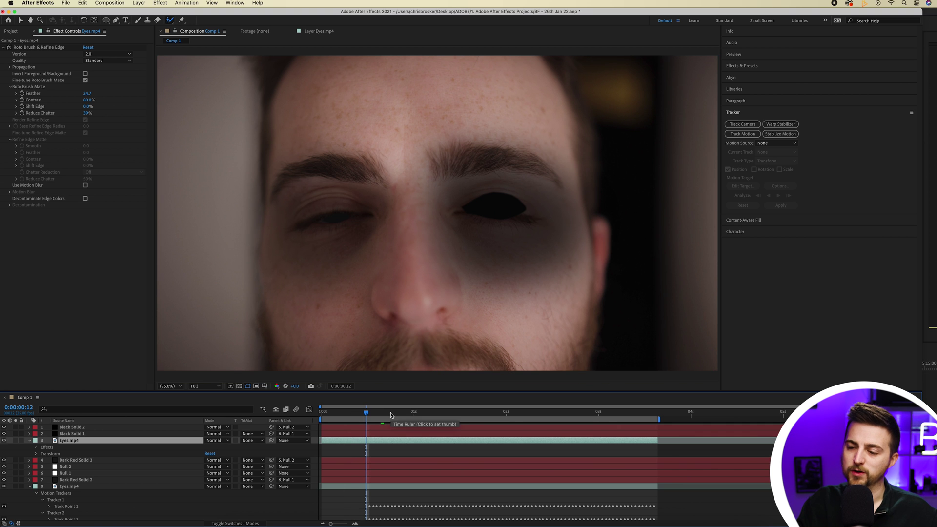